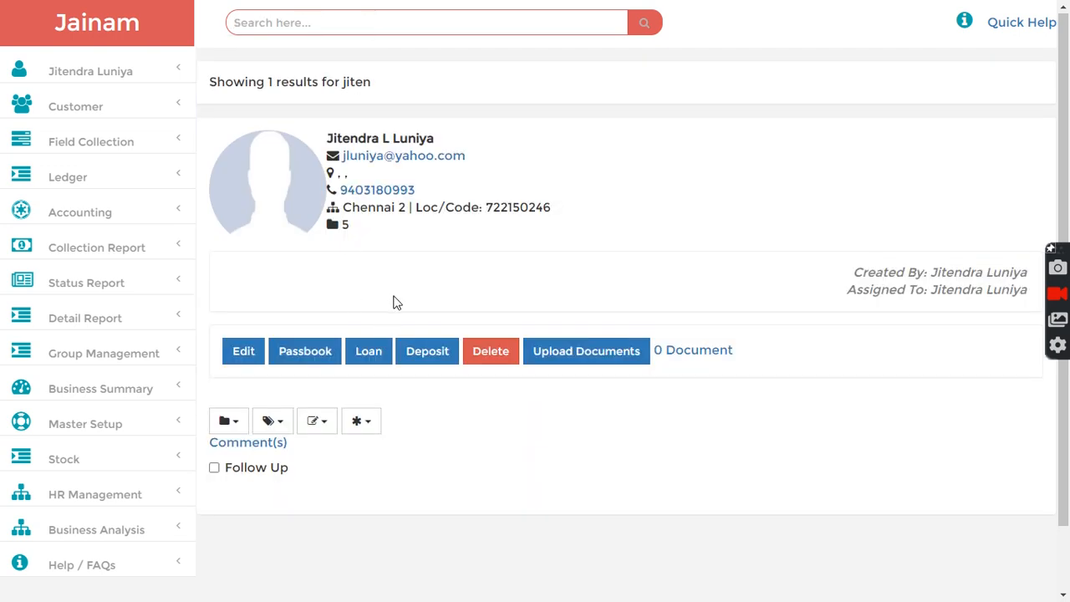
Start a new loan entry for the customer found by search
click(370, 353)
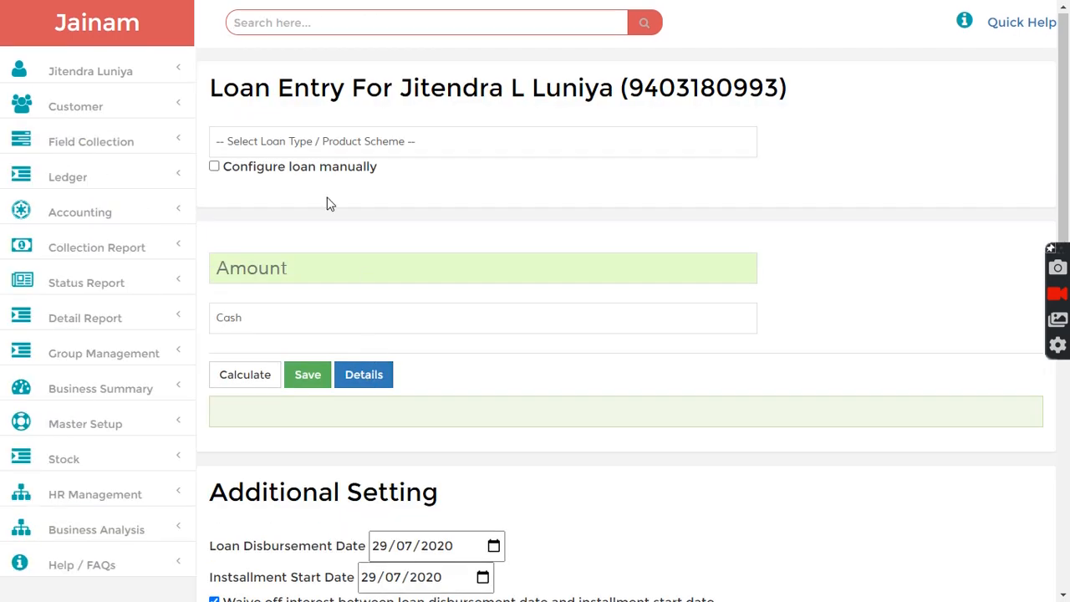
Choose the Jiten loan scheme, enter a 10000 loan amount and calculate the repayment summary
click(311, 144)
click(256, 220)
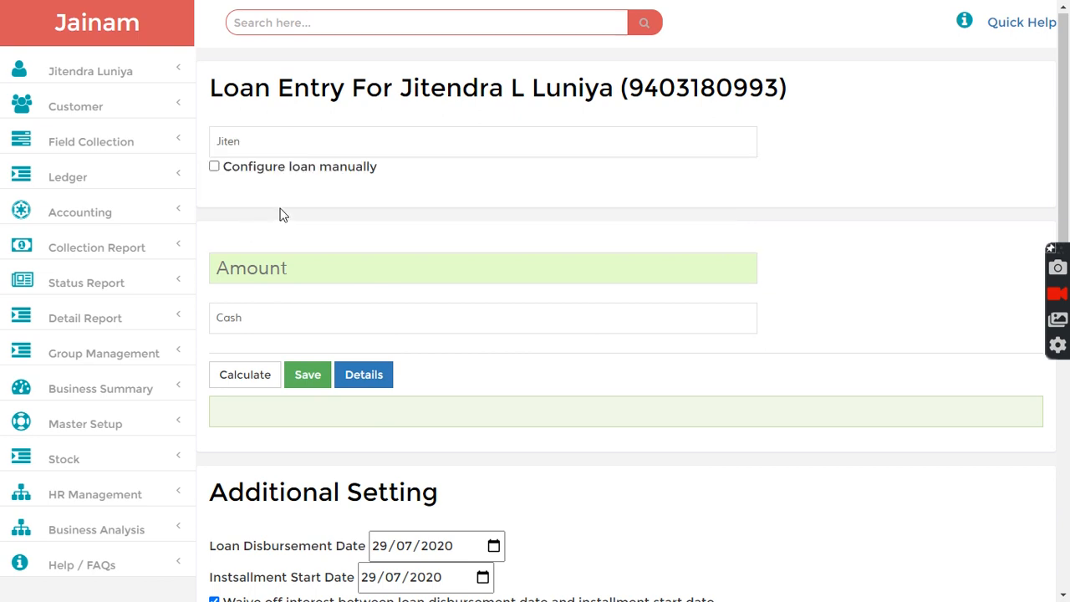
text(10000)
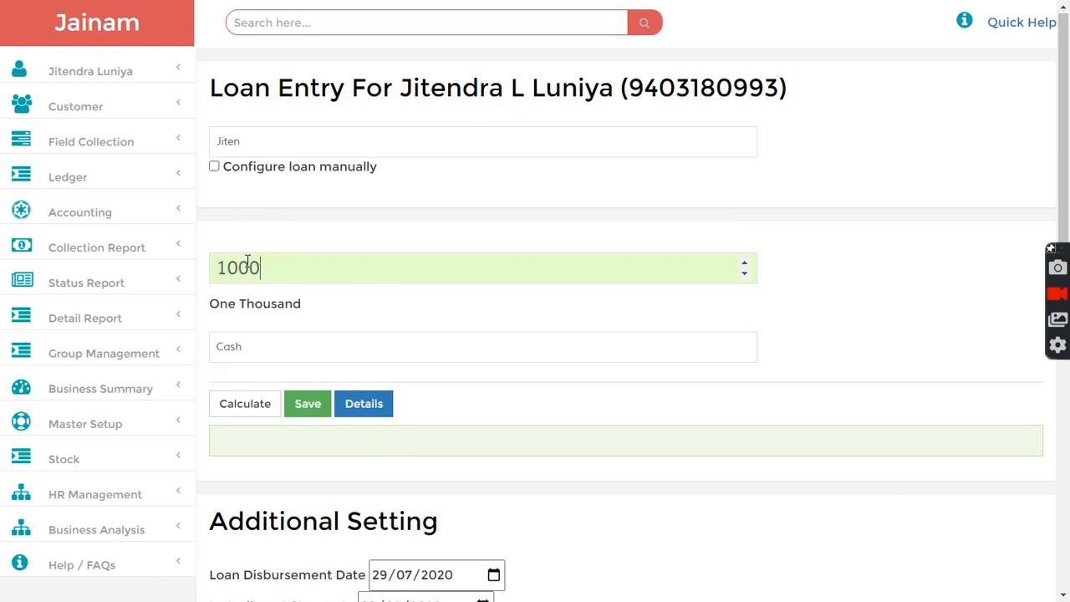
click(237, 408)
Review the 9650 payable amount and 350 fees from Document Charges and Processing Fee
drag(304, 445, 319, 443)
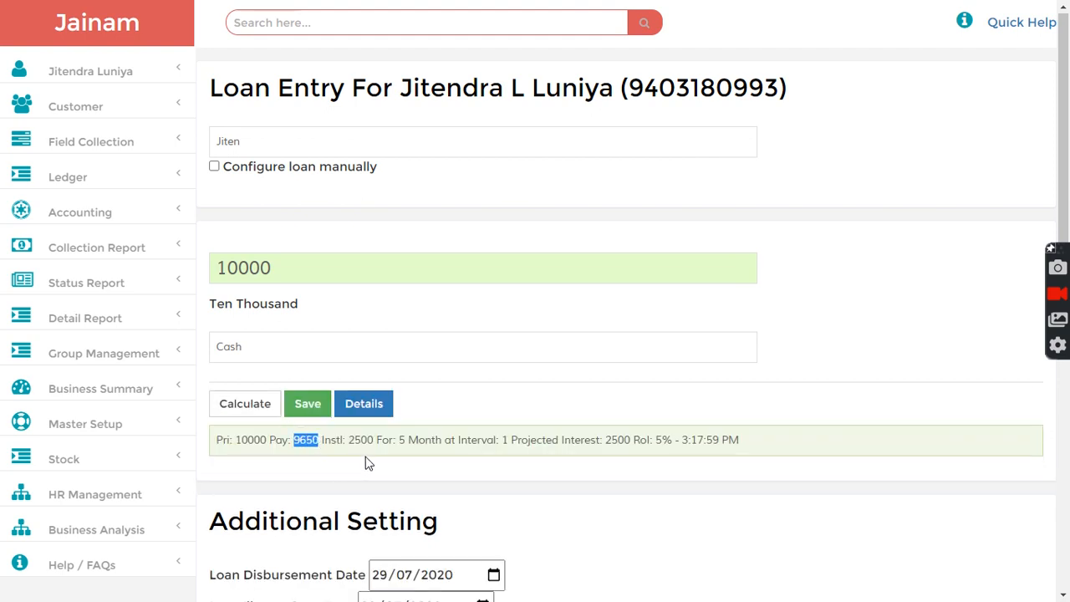
scroll(368, 460, down, 4)
drag(226, 461, 465, 467)
click(481, 466)
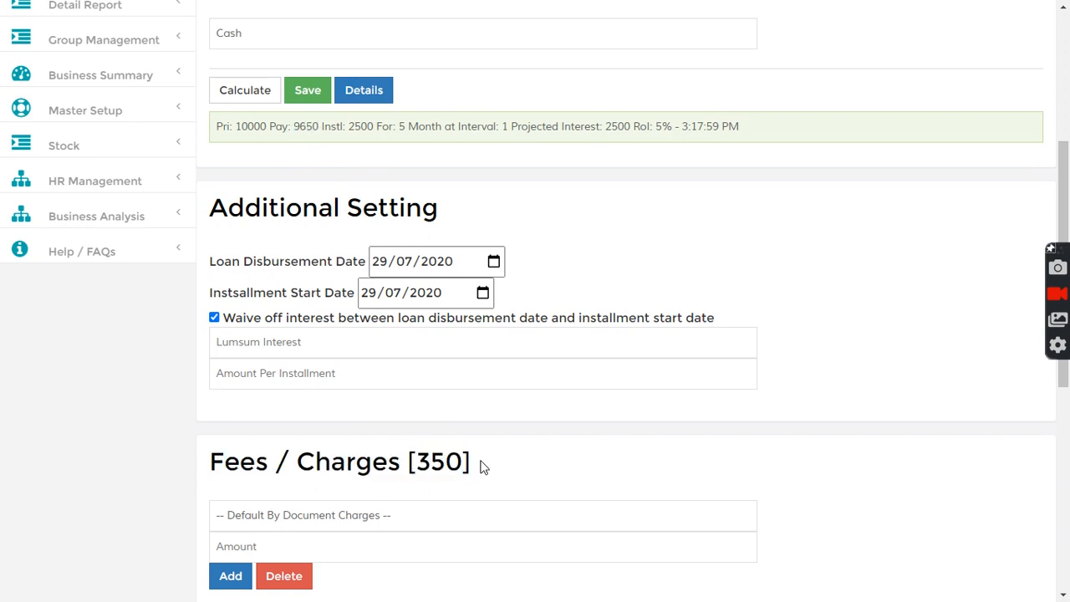
scroll(472, 467, down, 3)
drag(277, 414, 386, 416)
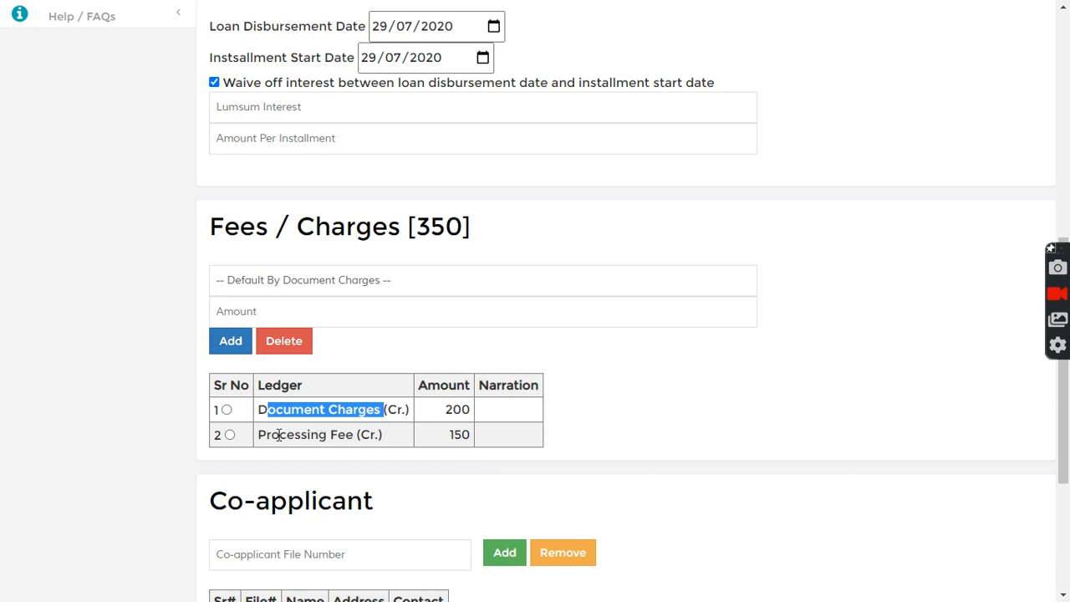
drag(270, 435, 375, 436)
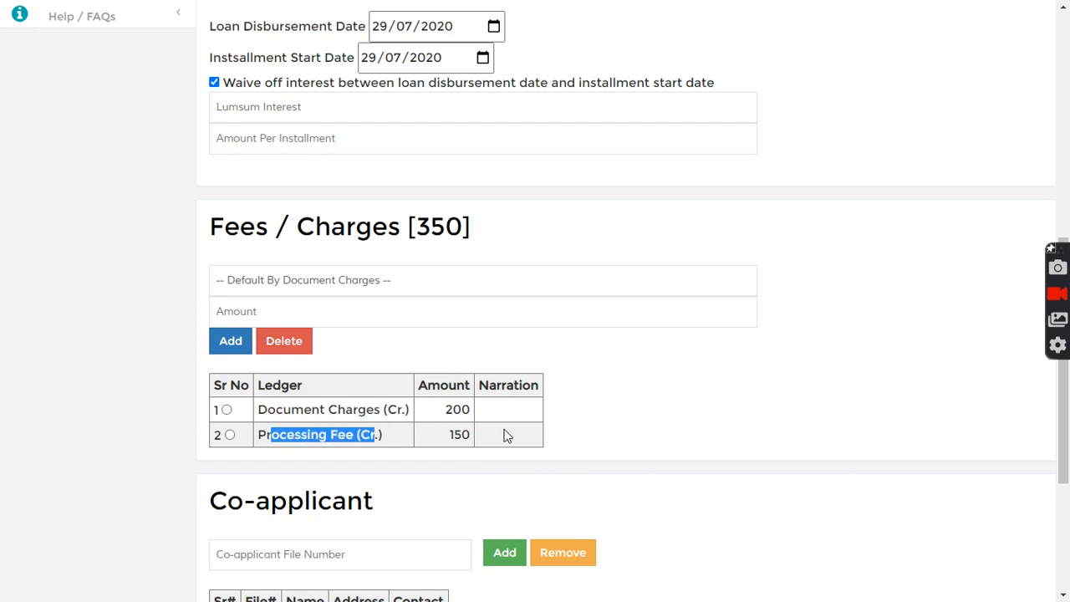
scroll(513, 431, up, 7)
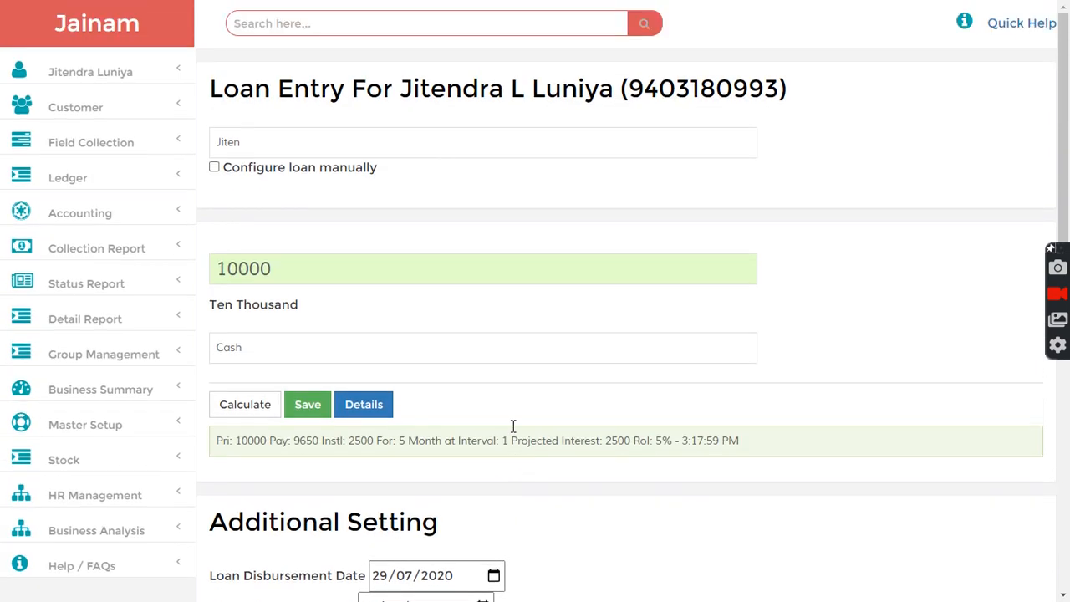
Change the loan amount to 100000 and recheck the Fees / Charges total of 3500
text(0)
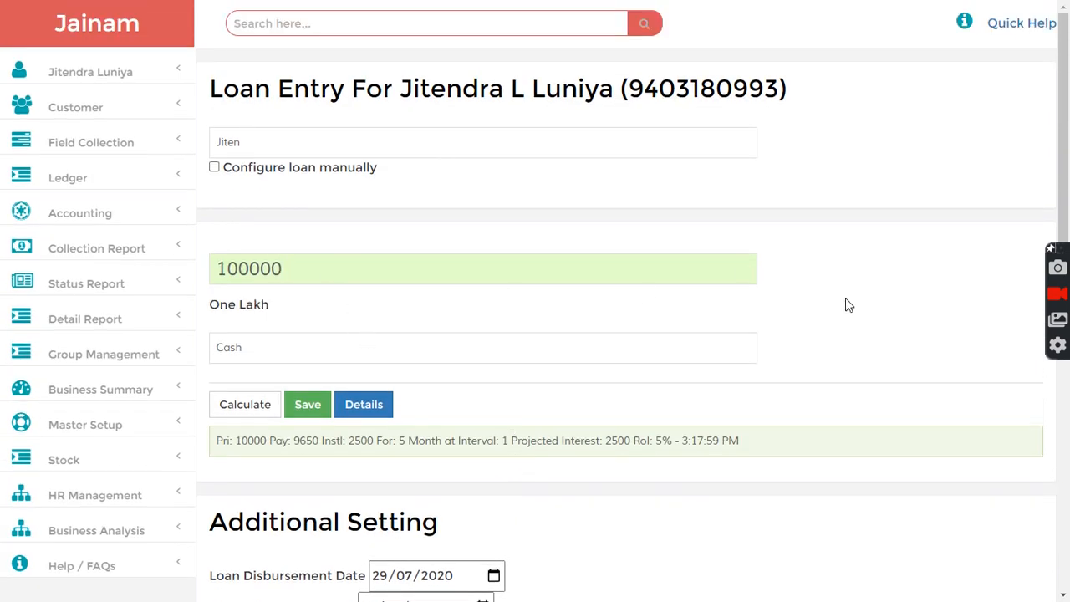
scroll(847, 304, down, 6)
drag(415, 306, 482, 306)
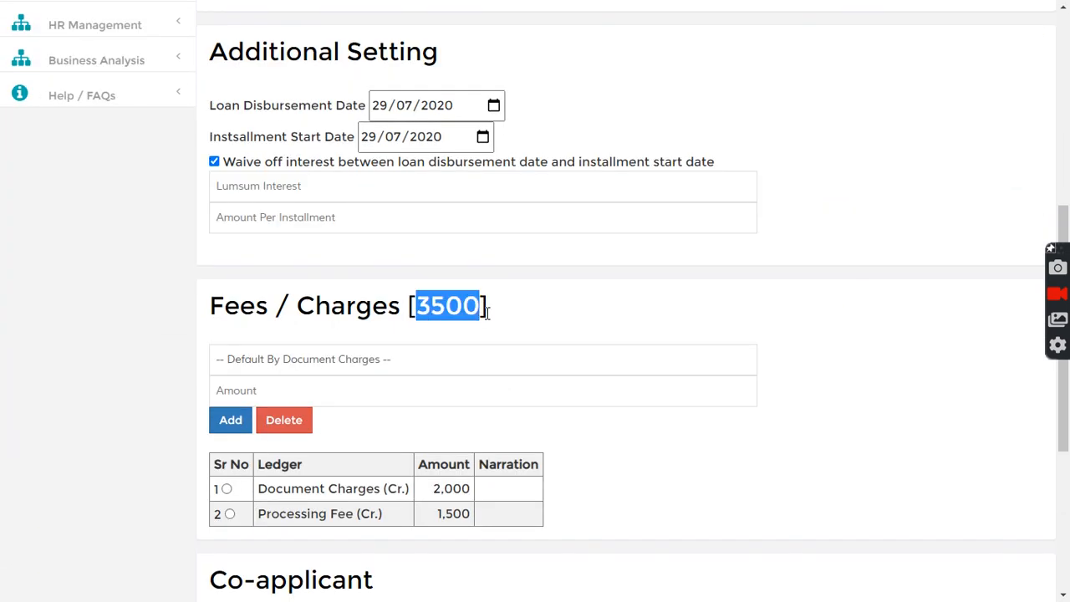
scroll(516, 325, up, 4)
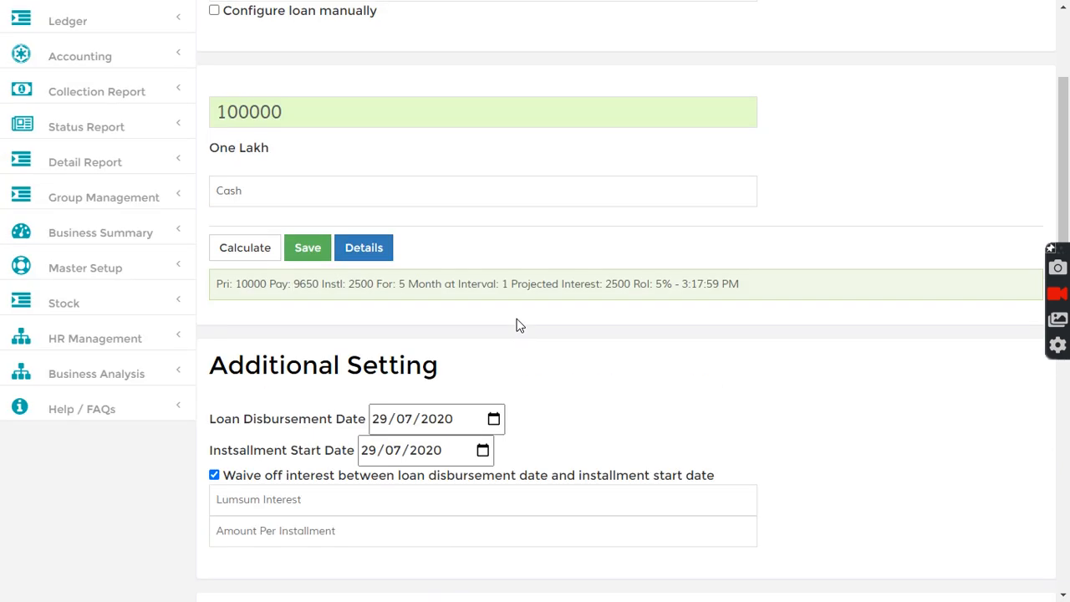
scroll(522, 323, up, 2)
scroll(488, 390, down, 6)
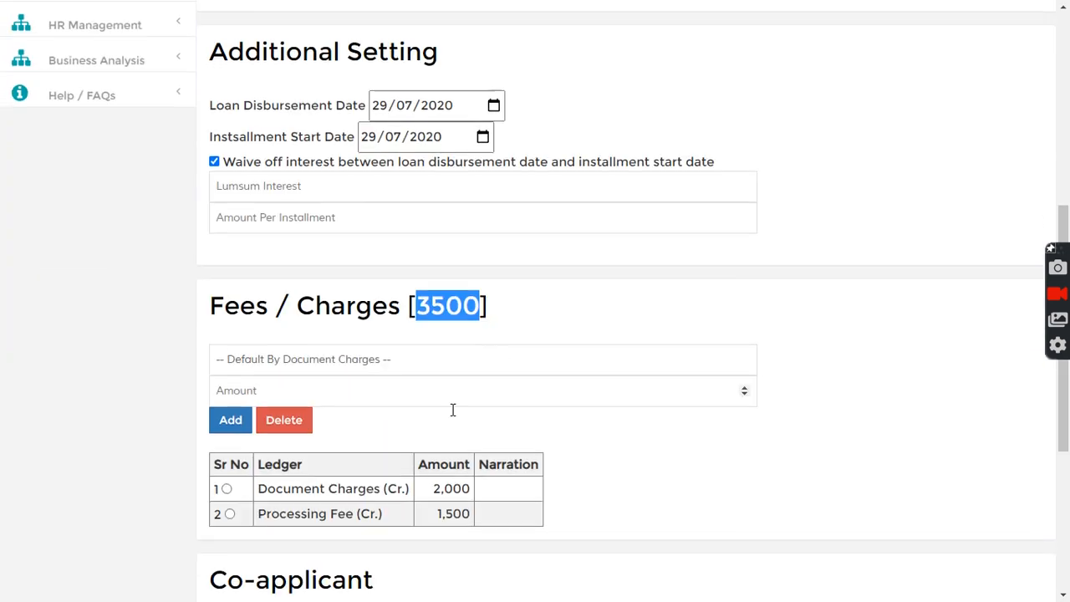
drag(280, 487, 377, 488)
drag(303, 514, 466, 505)
scroll(469, 476, up, 6)
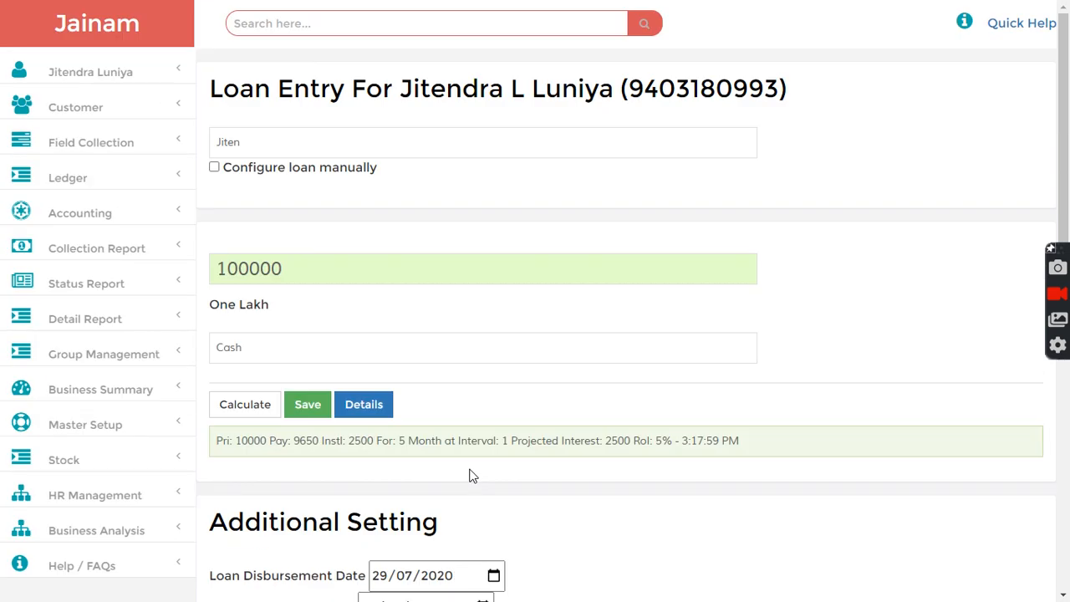
click(77, 182)
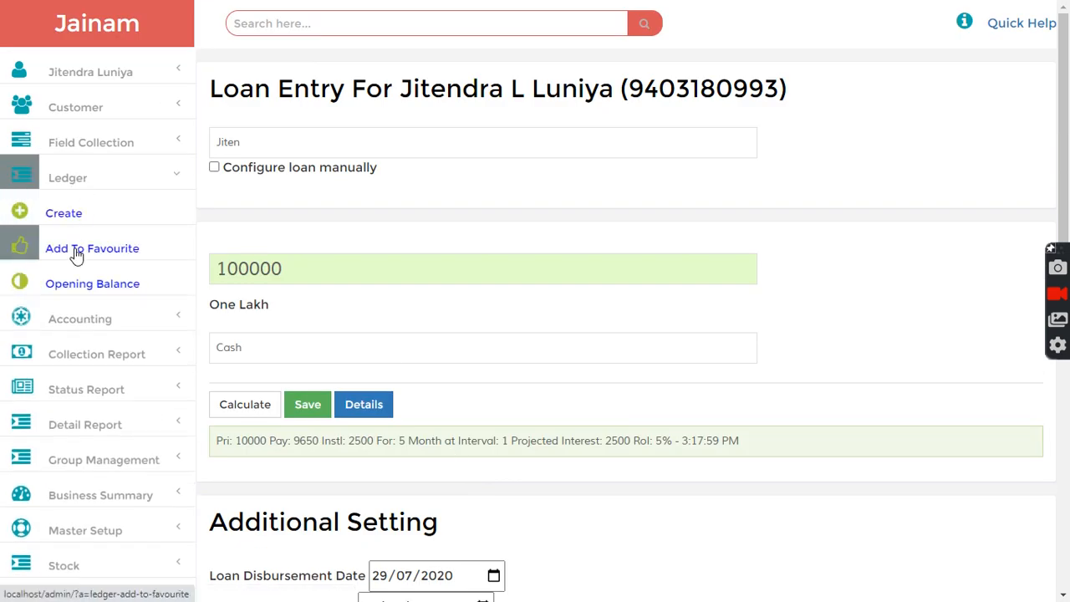
Review the favourite ledgers, including Document Charges (Cr.) and Processing Fee (Cr.) under Indirect Incomes
click(75, 254)
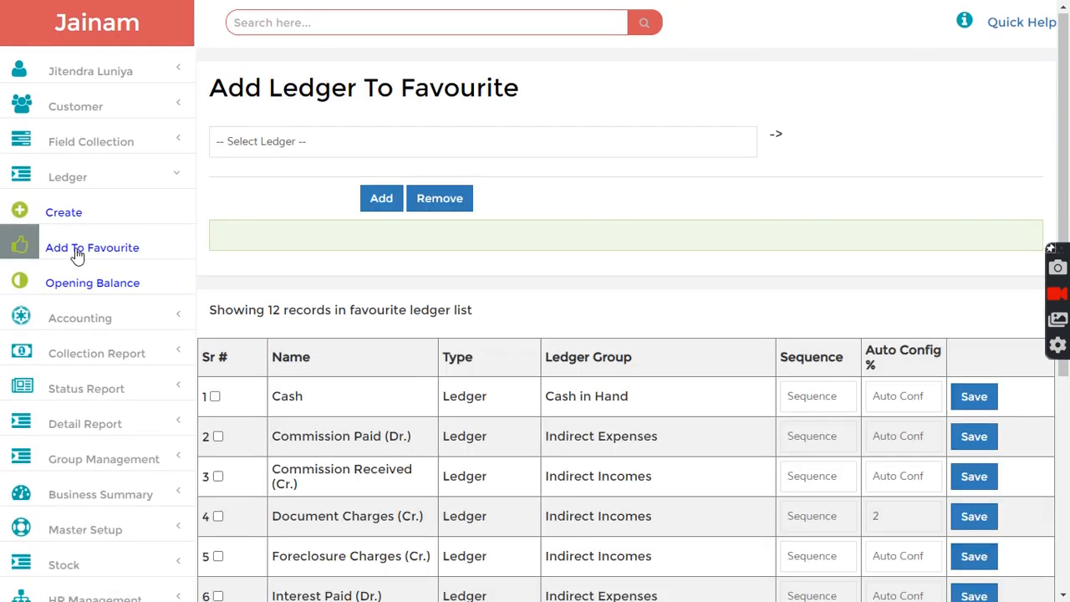
scroll(413, 318, down, 3)
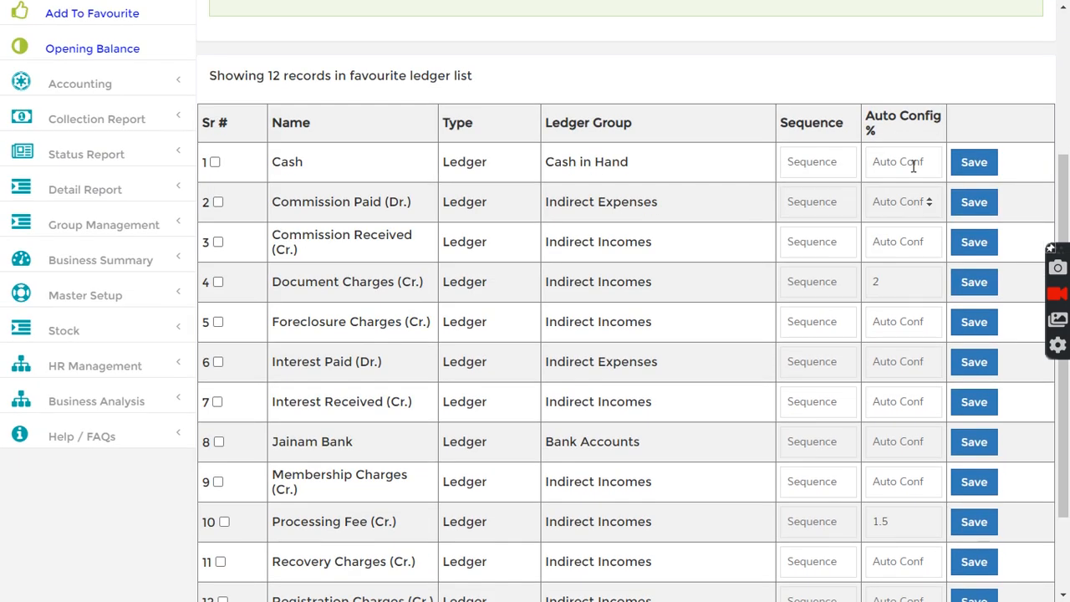
drag(867, 115, 885, 136)
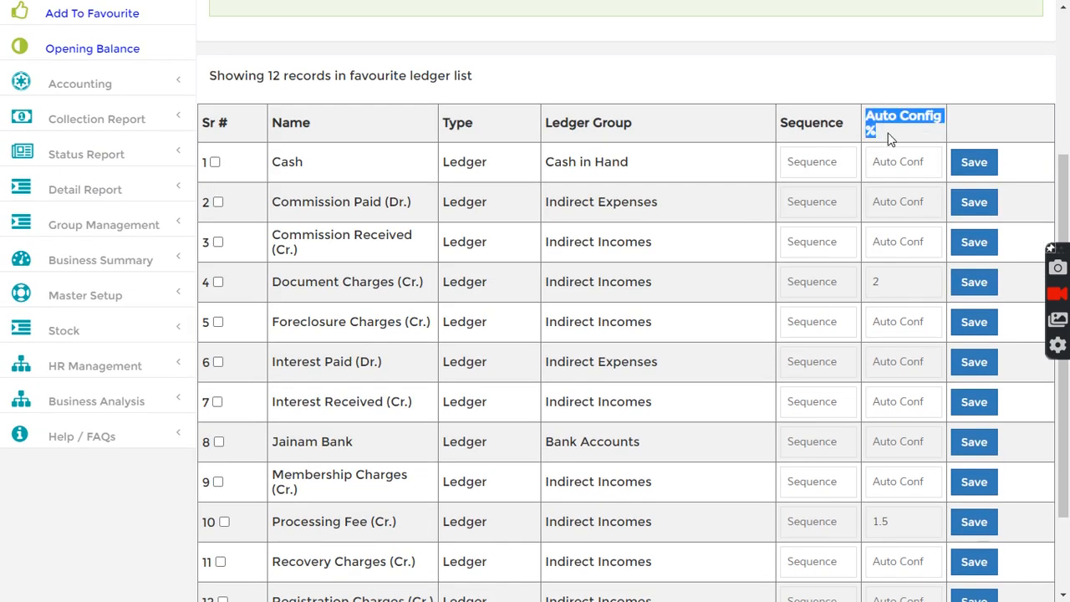
click(843, 121)
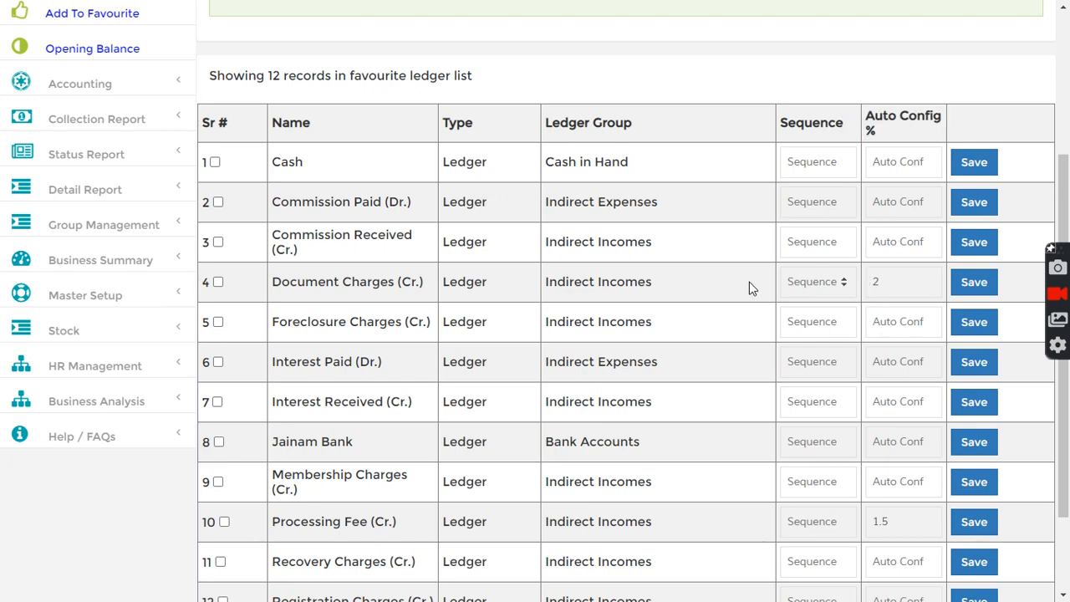
drag(653, 282, 549, 282)
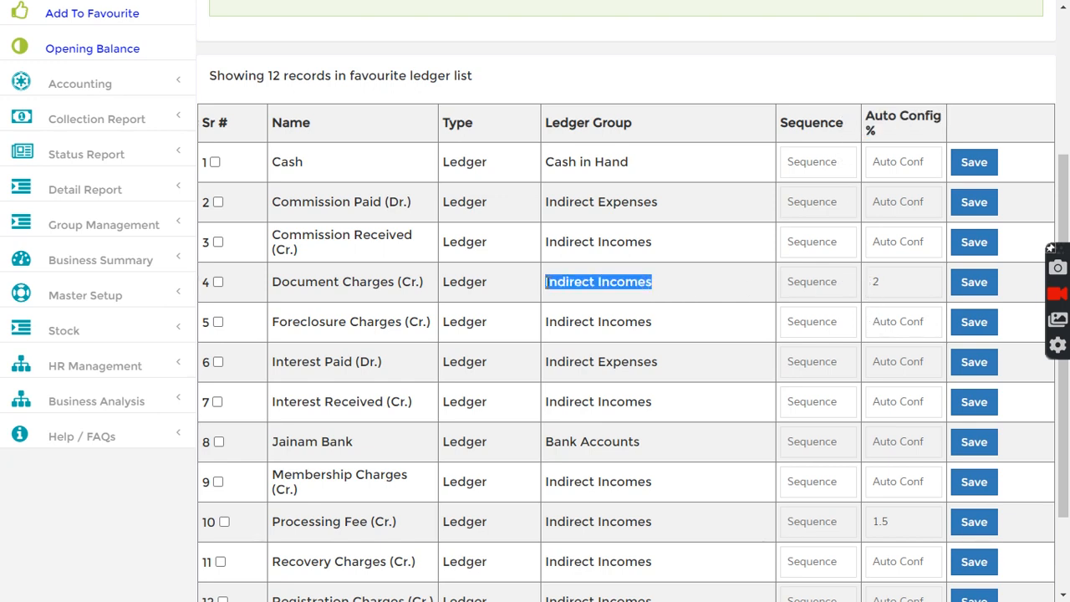
drag(272, 282, 430, 285)
click(547, 285)
drag(547, 286, 685, 284)
drag(280, 282, 426, 290)
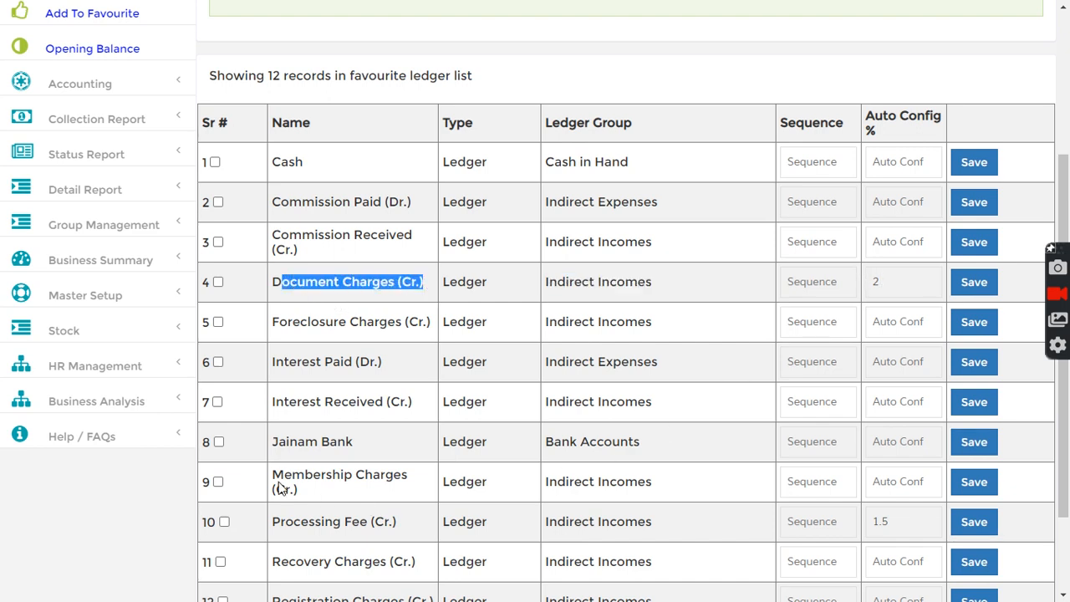
drag(272, 520, 413, 530)
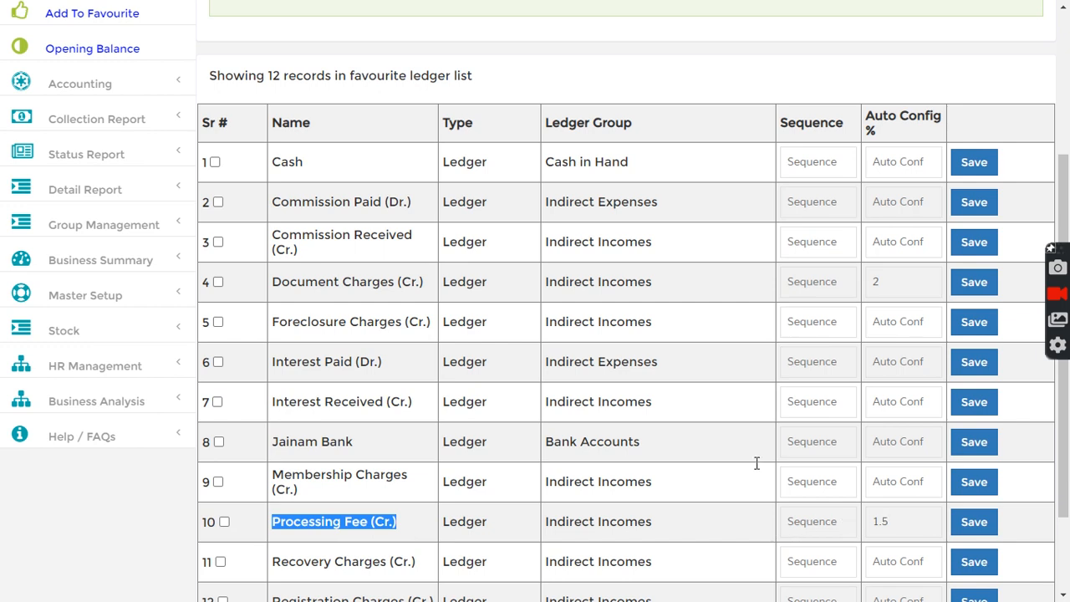
click(563, 310)
scroll(589, 351, down, 2)
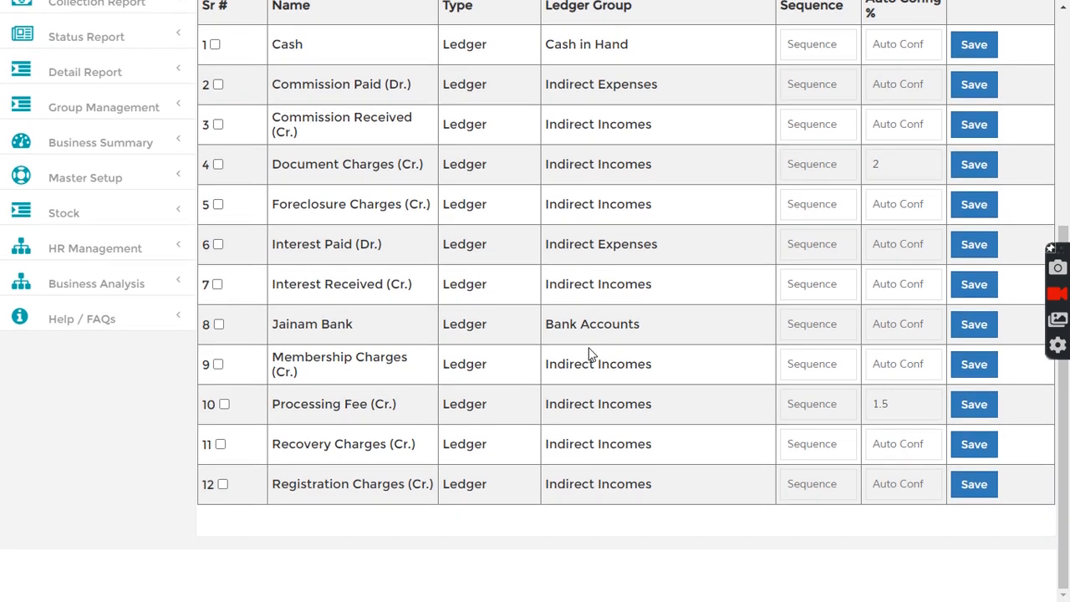
scroll(588, 352, up, 5)
Add Insurance Charges (Cr.) as a favourite ledger with Auto Config 5% and save it
click(410, 144)
text(insu)
key(Down)
key(Return)
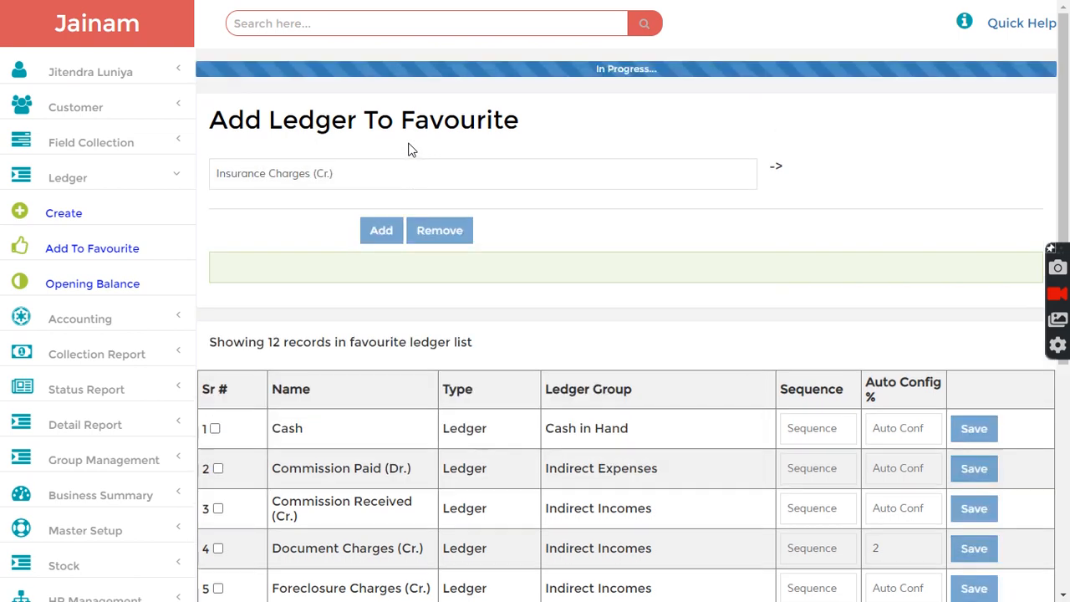
click(382, 204)
scroll(407, 275, down, 5)
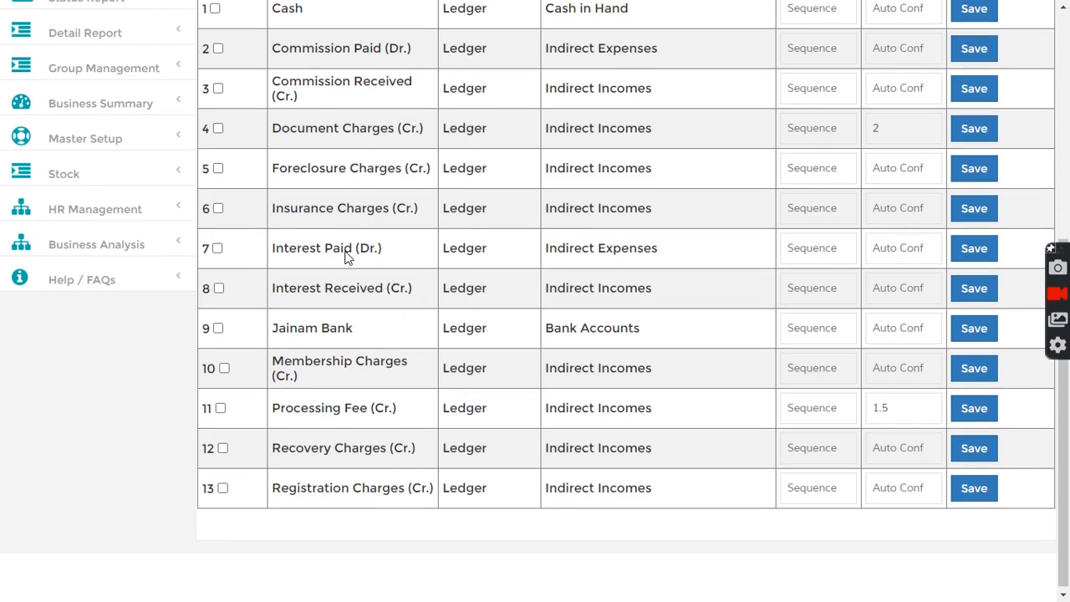
drag(278, 208, 390, 209)
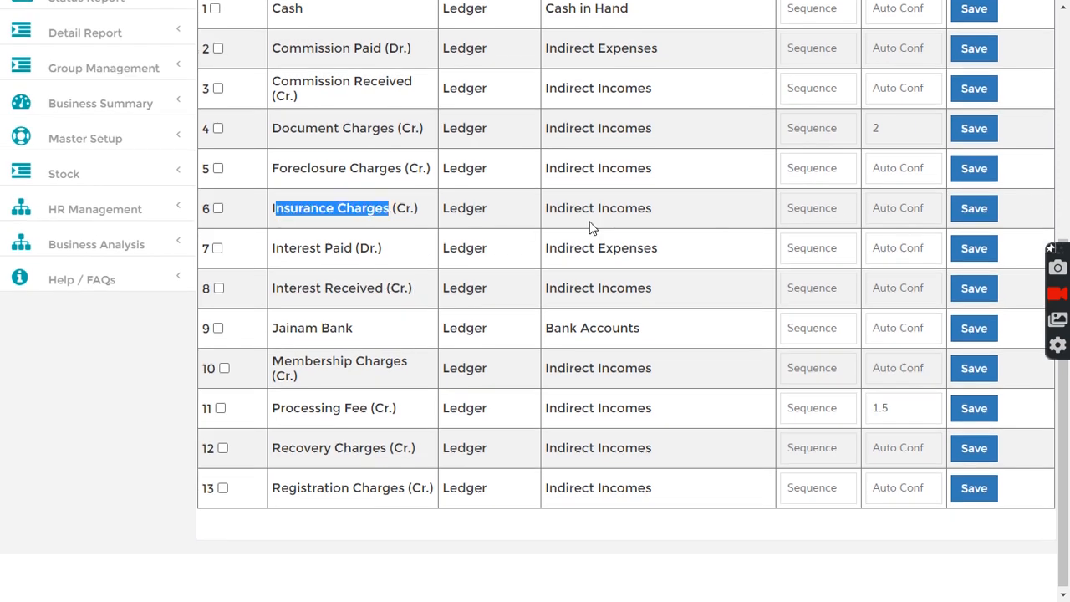
click(878, 209)
text(5)
click(979, 211)
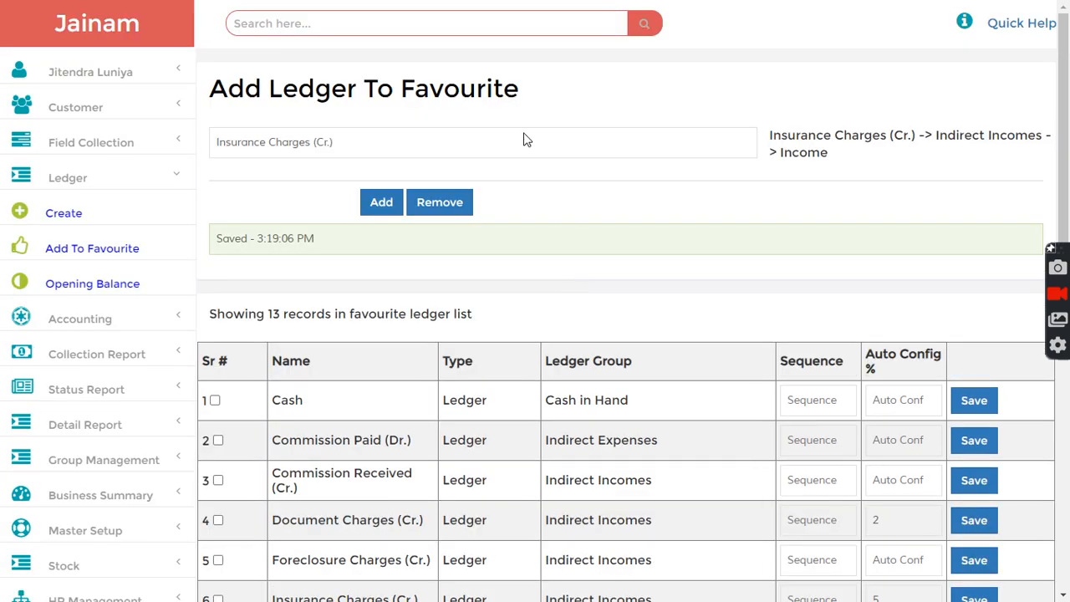
Search for customer 'jiten' and start a new loan entry
click(428, 25)
text(jiten)
key(Return)
click(364, 351)
Choose the Jiten loan scheme and enter a 10000 loan amount
click(280, 151)
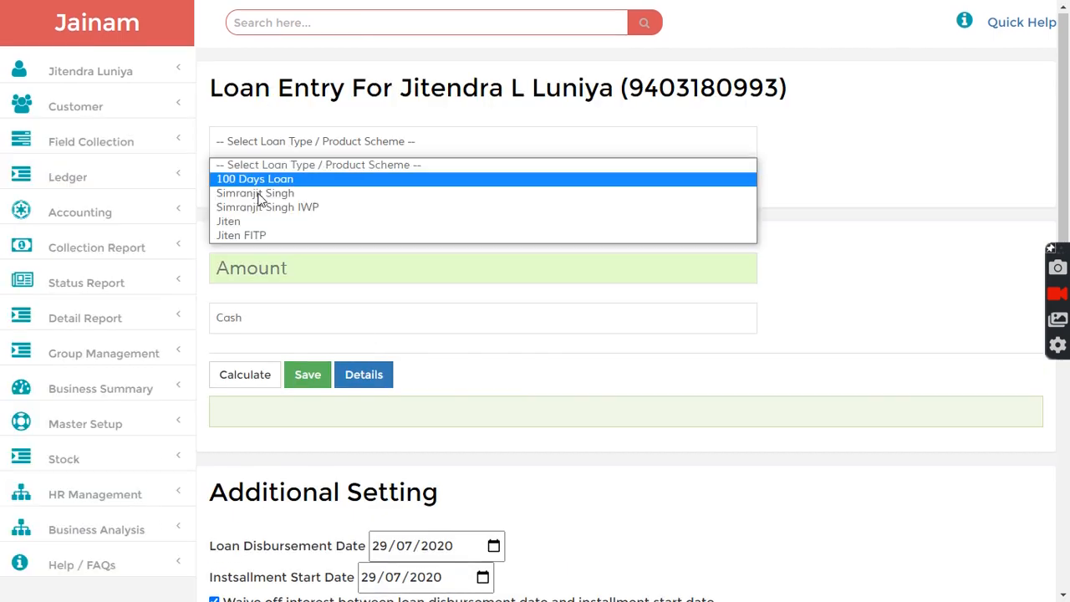
click(248, 220)
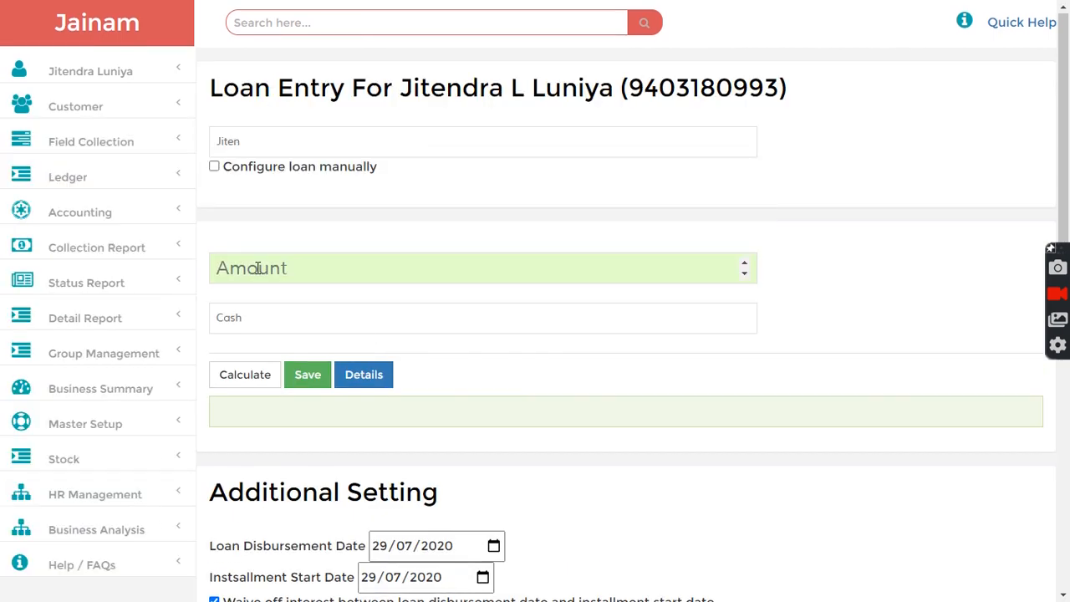
click(279, 144)
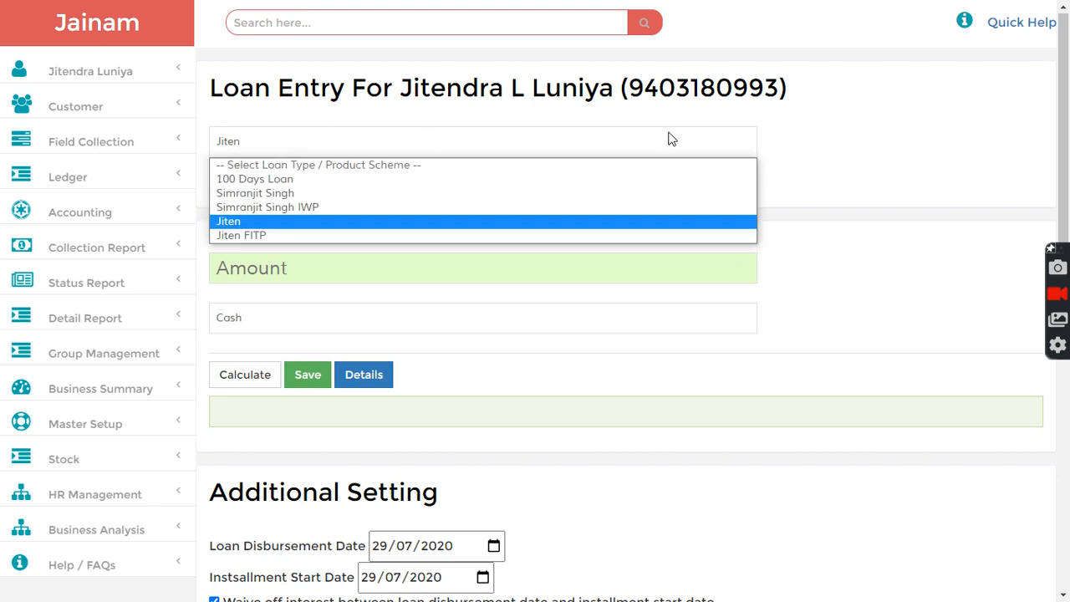
click(820, 170)
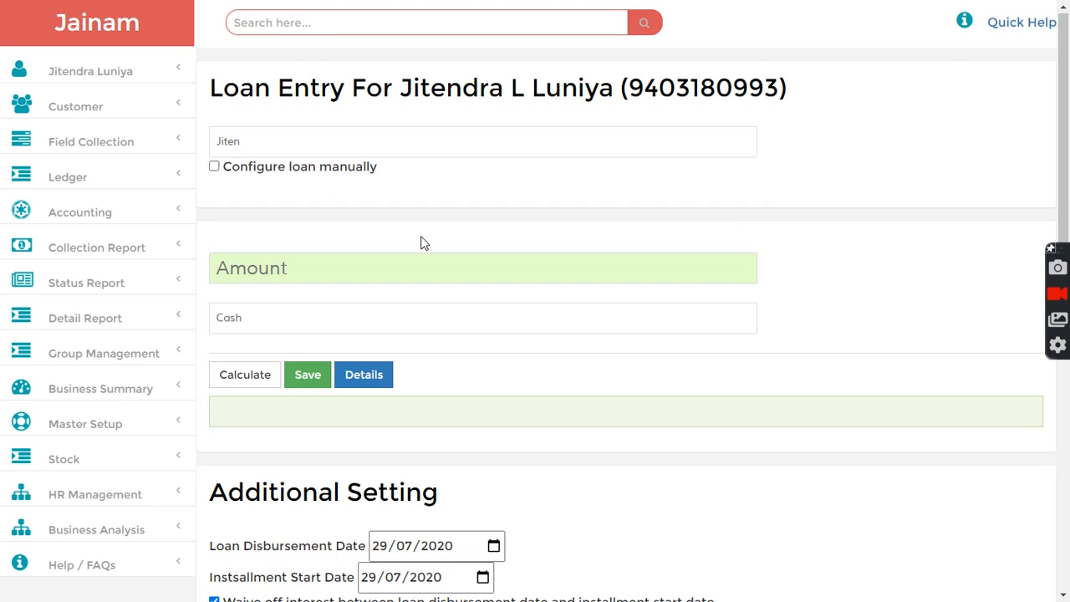
click(314, 262)
text(10000)
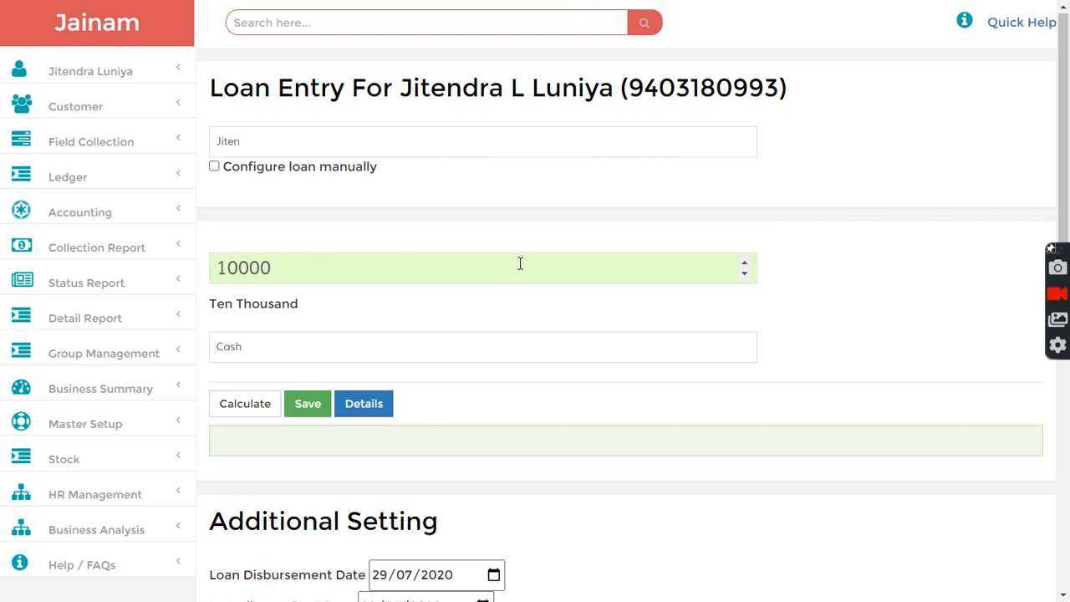
Check the fees, including 200 Document Charges, and save the loan as #42
scroll(824, 298, down, 3)
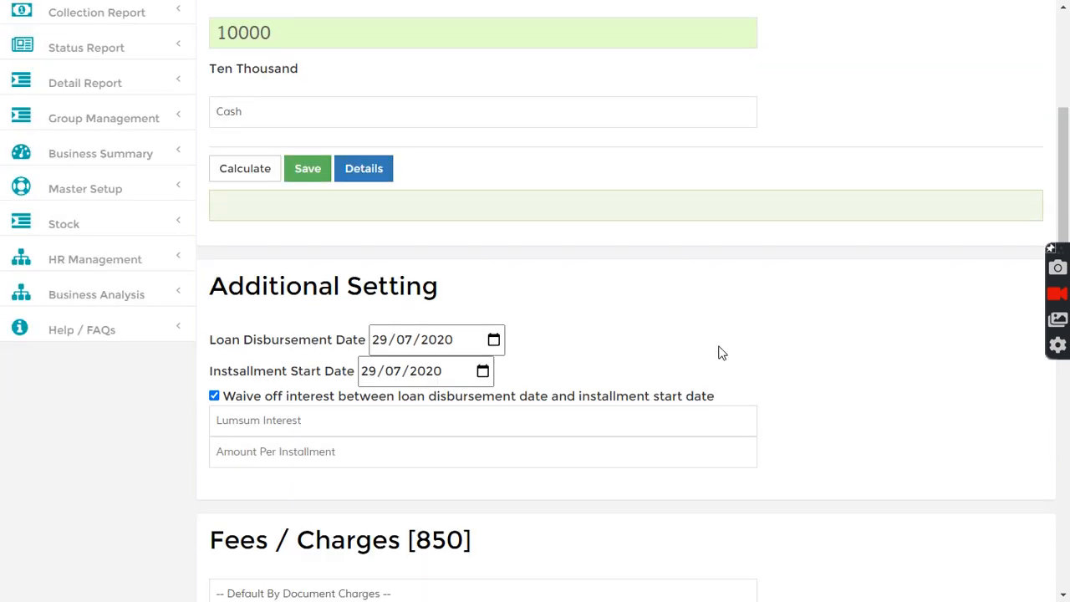
scroll(464, 421, down, 1)
scroll(464, 421, down, 1)
scroll(463, 414, down, 1)
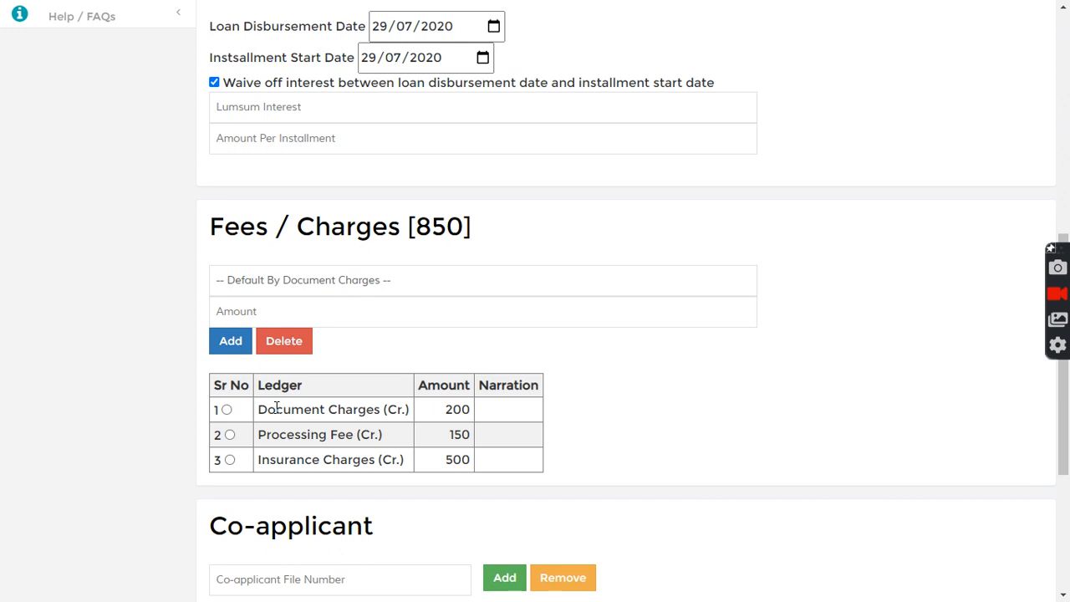
drag(262, 409, 462, 411)
click(416, 433)
drag(414, 226, 476, 242)
scroll(502, 244, up, 3)
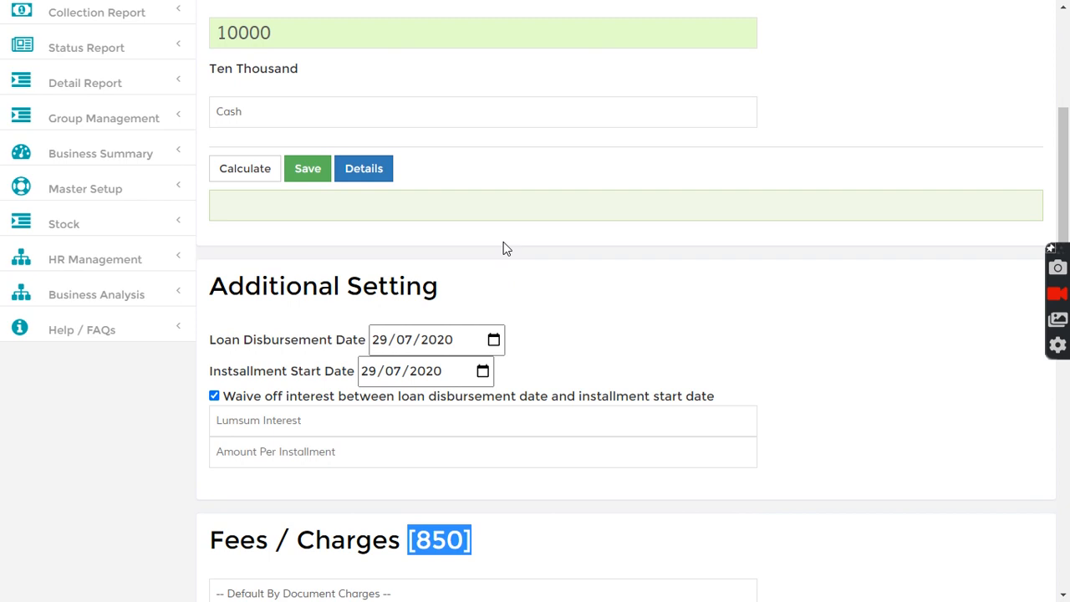
click(307, 172)
drag(243, 206, 316, 207)
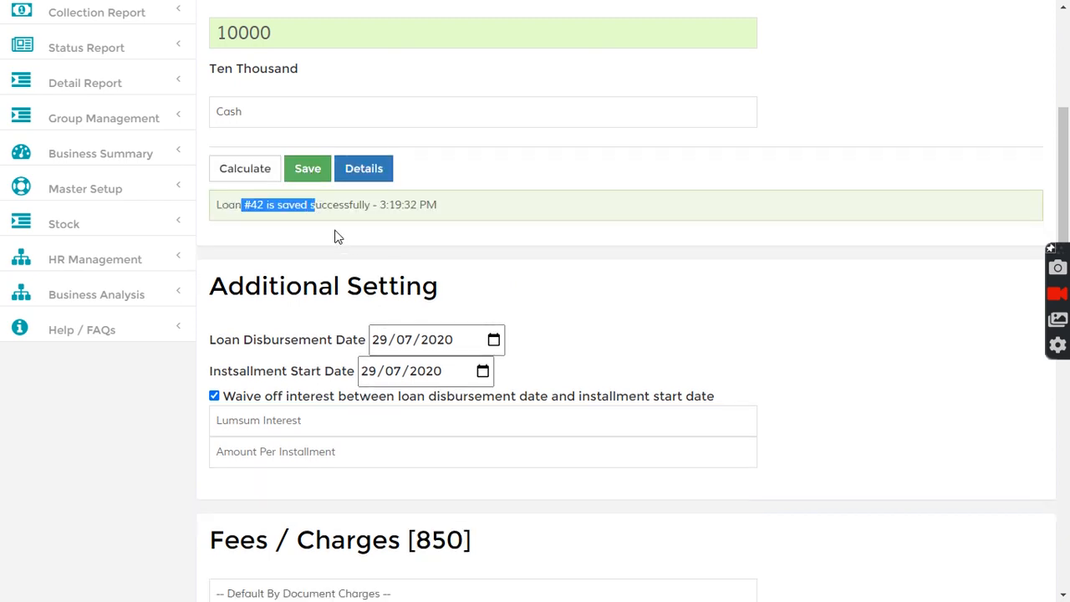
scroll(334, 235, up, 3)
Search for loan 42 and open its page
click(309, 24)
text(42)
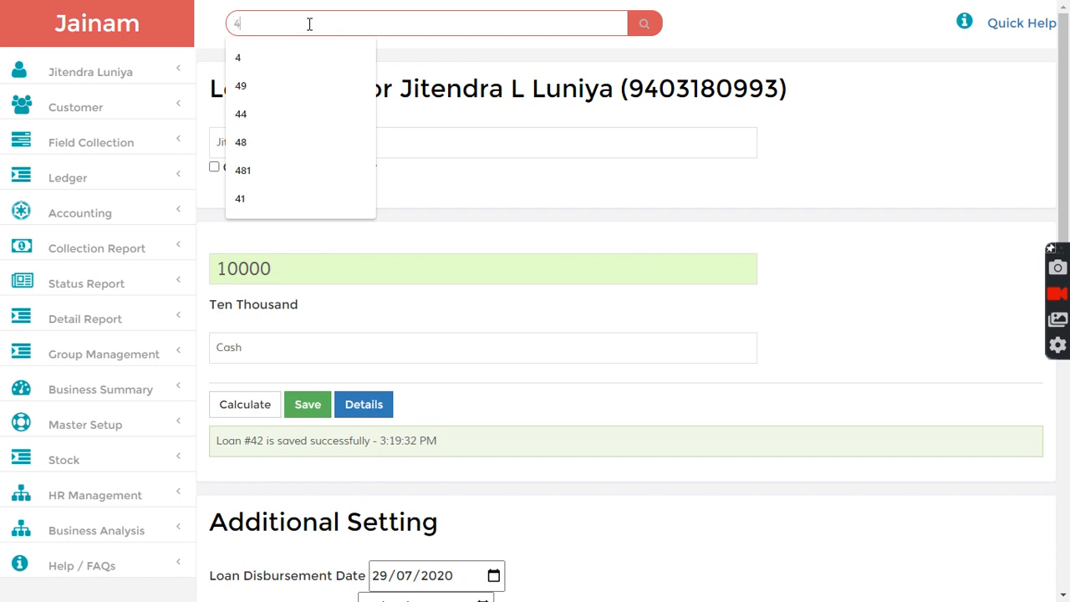
click(643, 25)
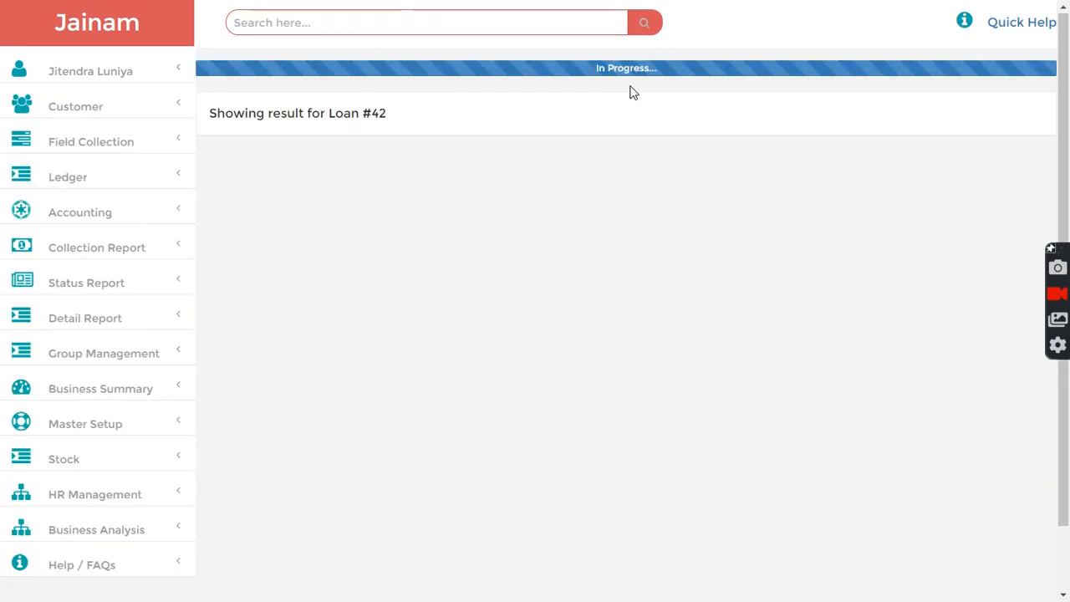
scroll(361, 363, down, 9)
Show Loan #42's transaction statement and check the 850 charges and 12,500 total
click(237, 282)
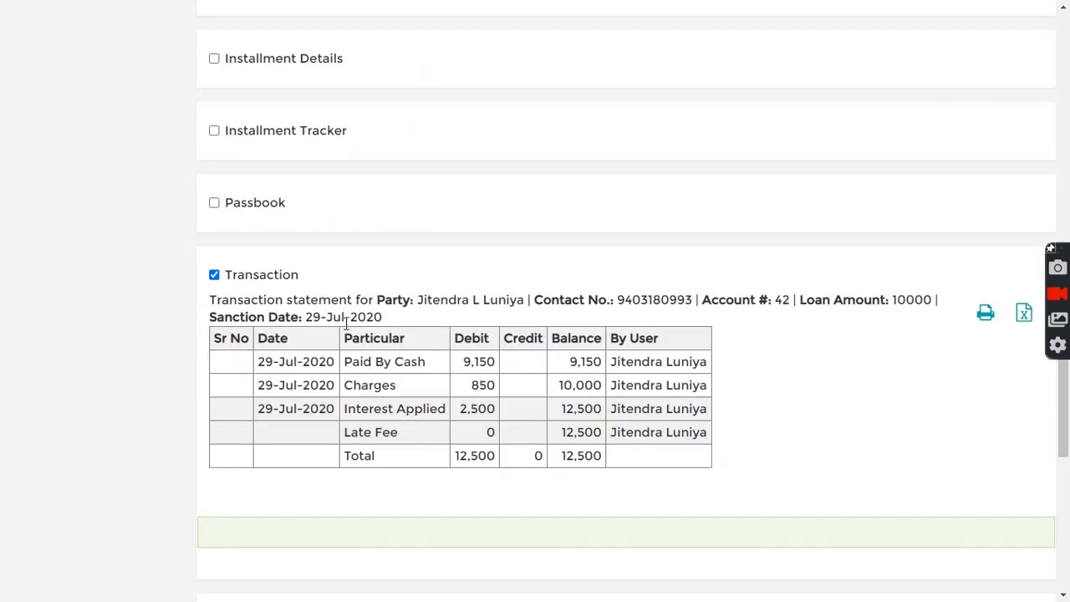
scroll(416, 232, down, 2)
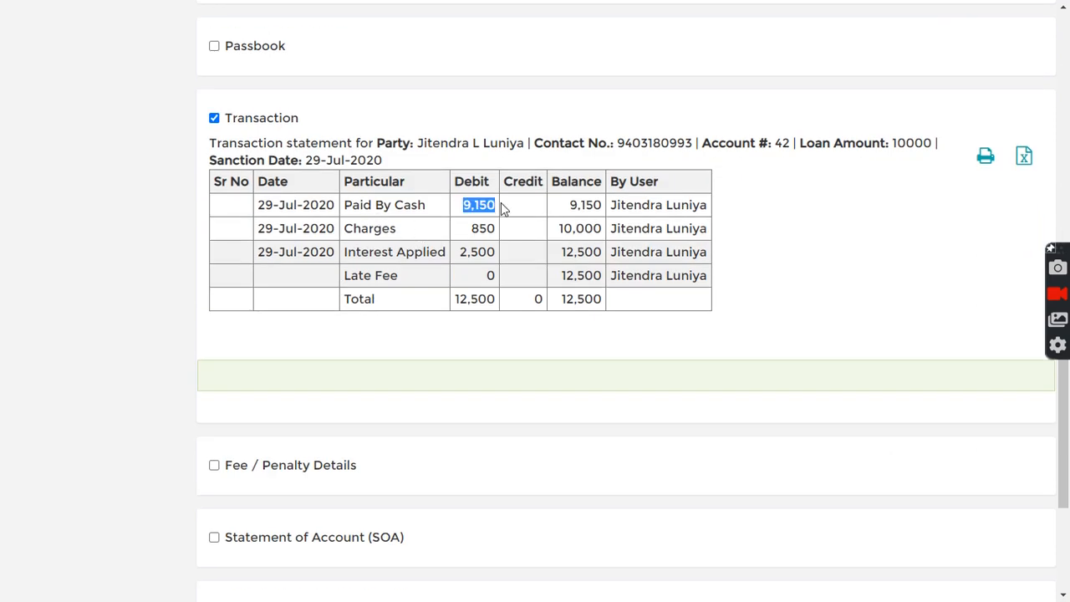
double_click(483, 229)
scroll(586, 283, up, 10)
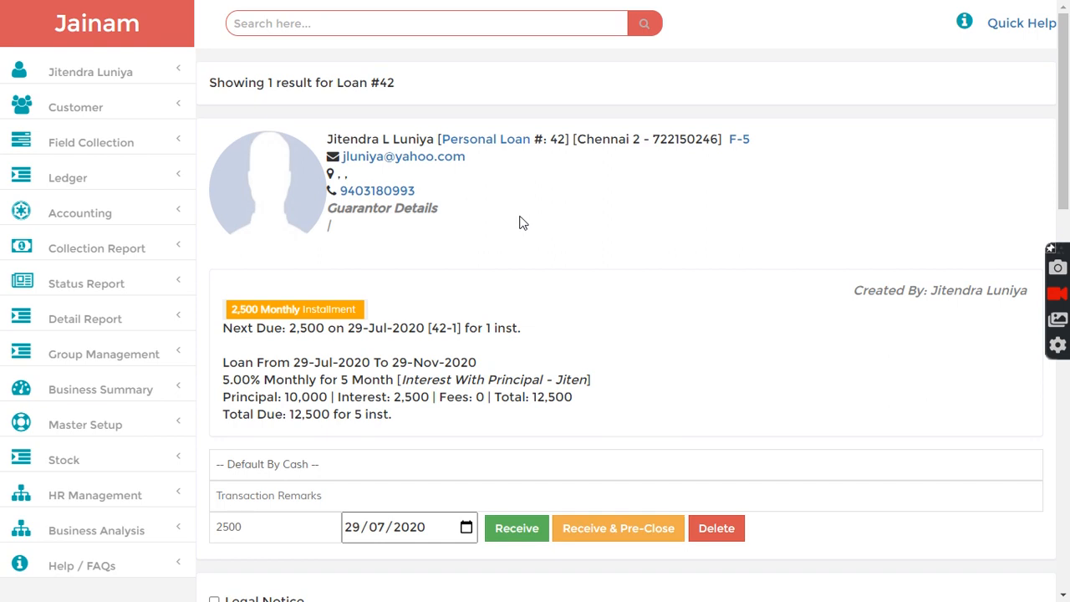
scroll(109, 436, down, 2)
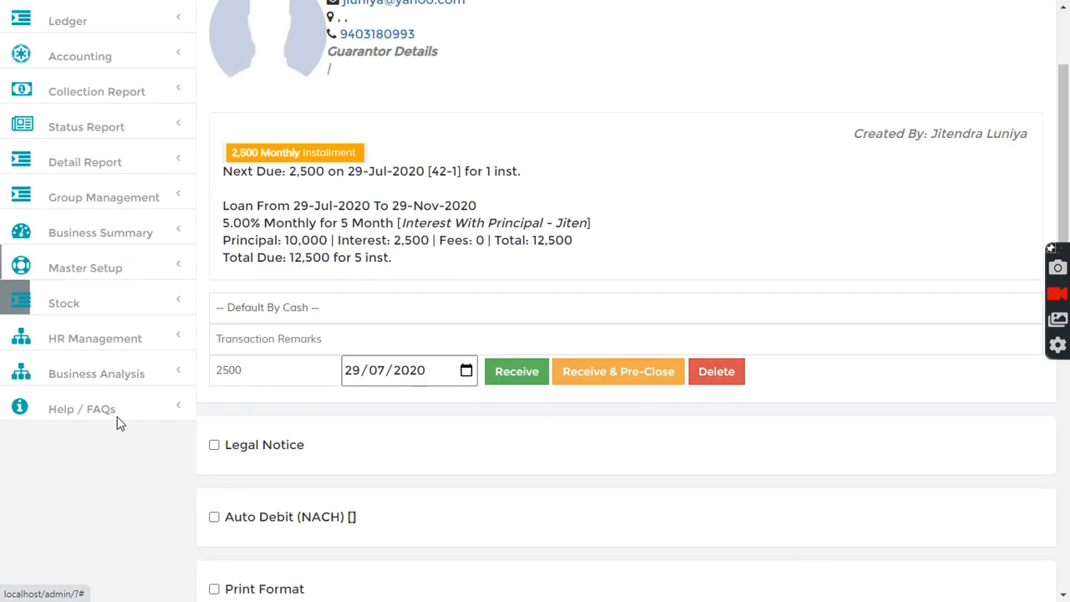
Load Staff 1's permissions in HR Management's Access Control List
click(100, 352)
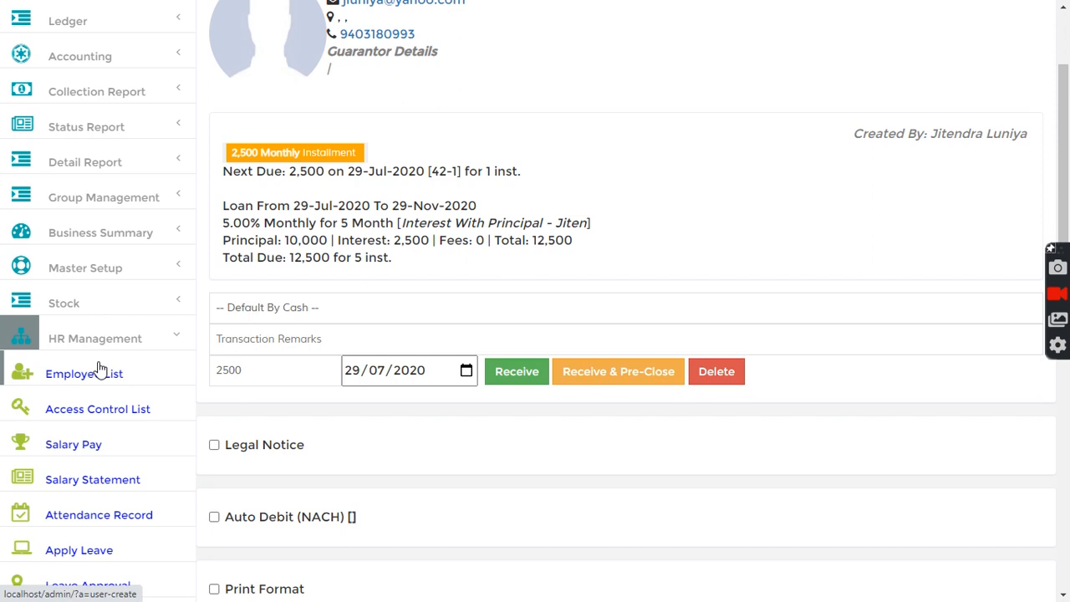
click(89, 416)
click(292, 143)
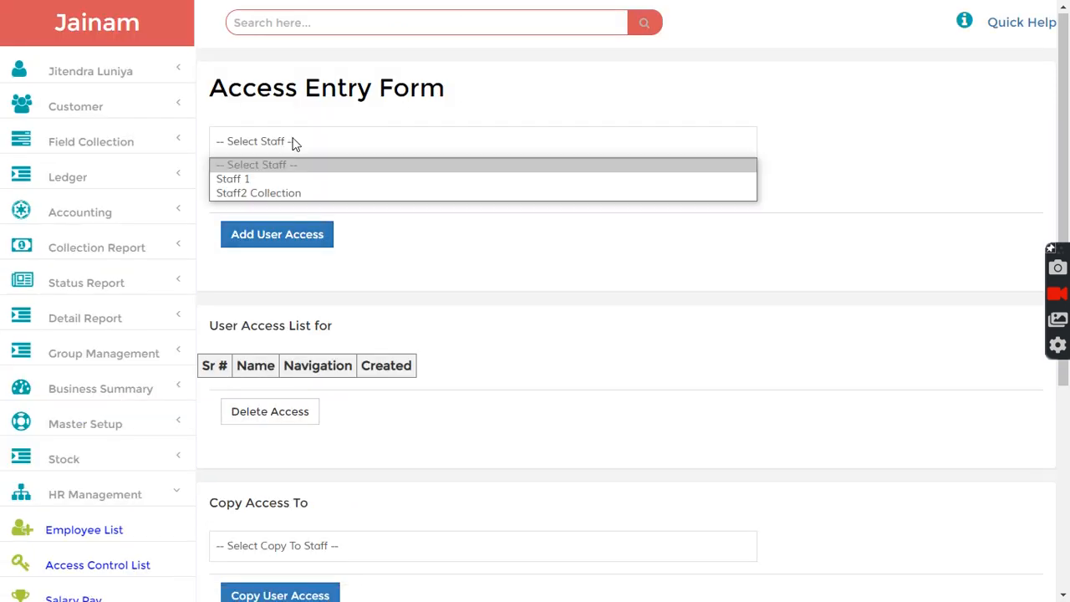
click(271, 179)
scroll(523, 318, down, 4)
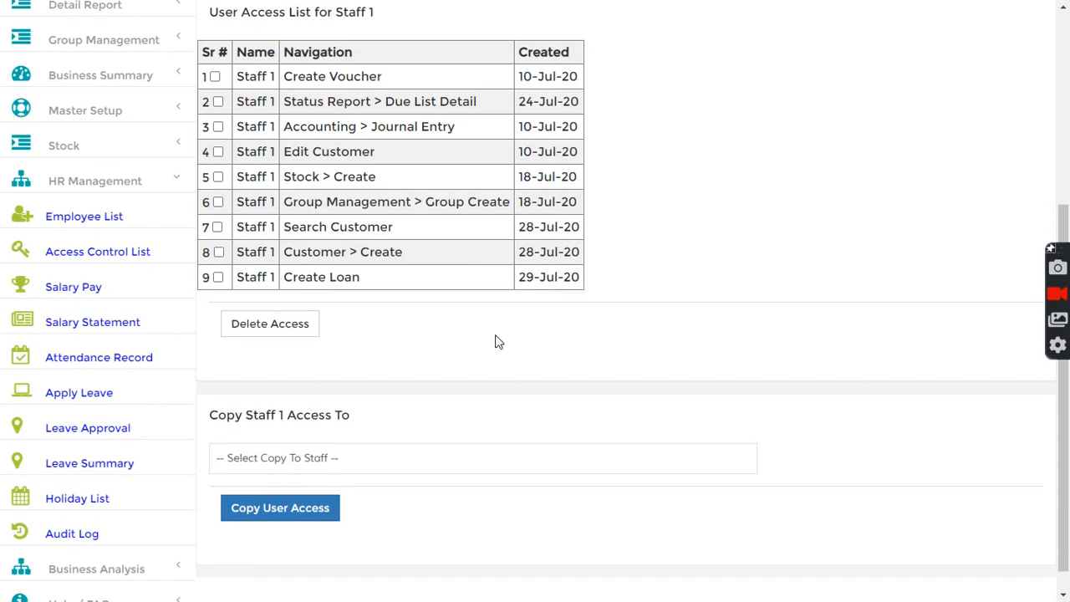
scroll(468, 326, up, 1)
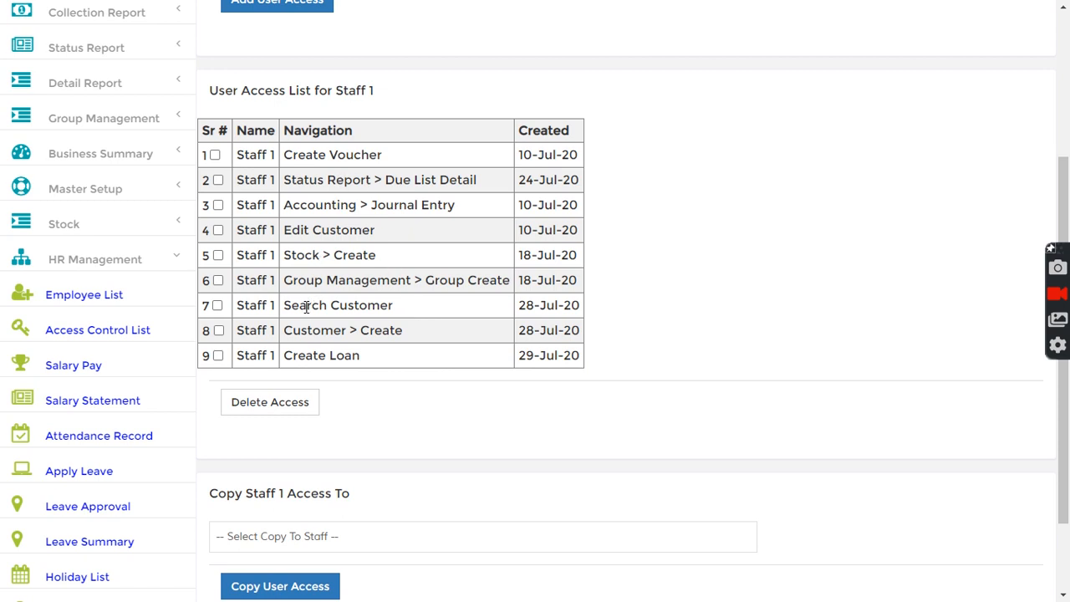
scroll(308, 184, up, 3)
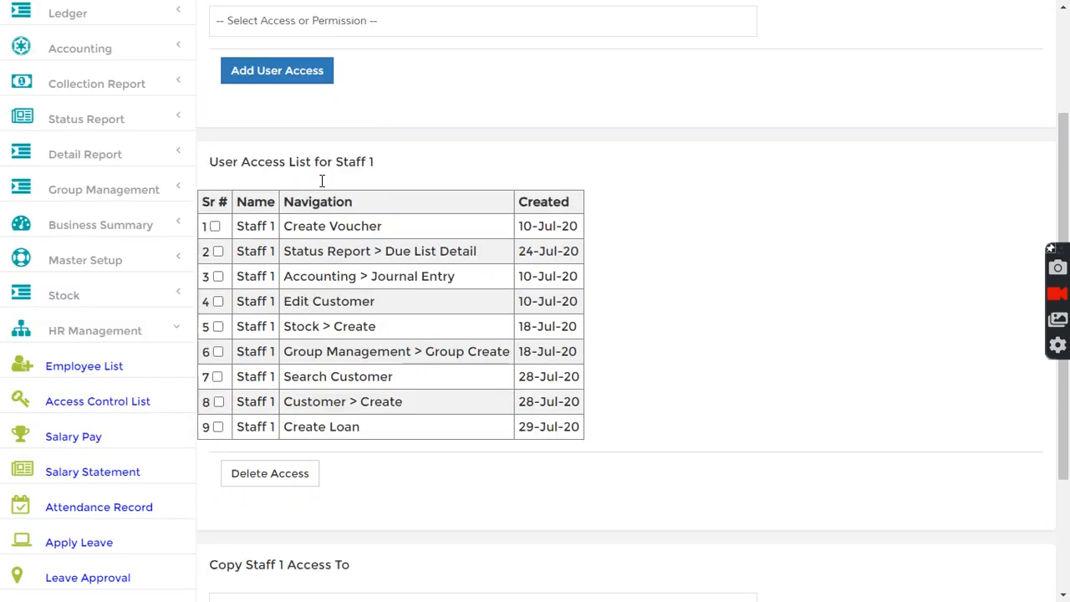
Browse available permissions without adding any; confirm Search Customer and Create Loan are granted
click(333, 191)
drag(752, 239, 755, 478)
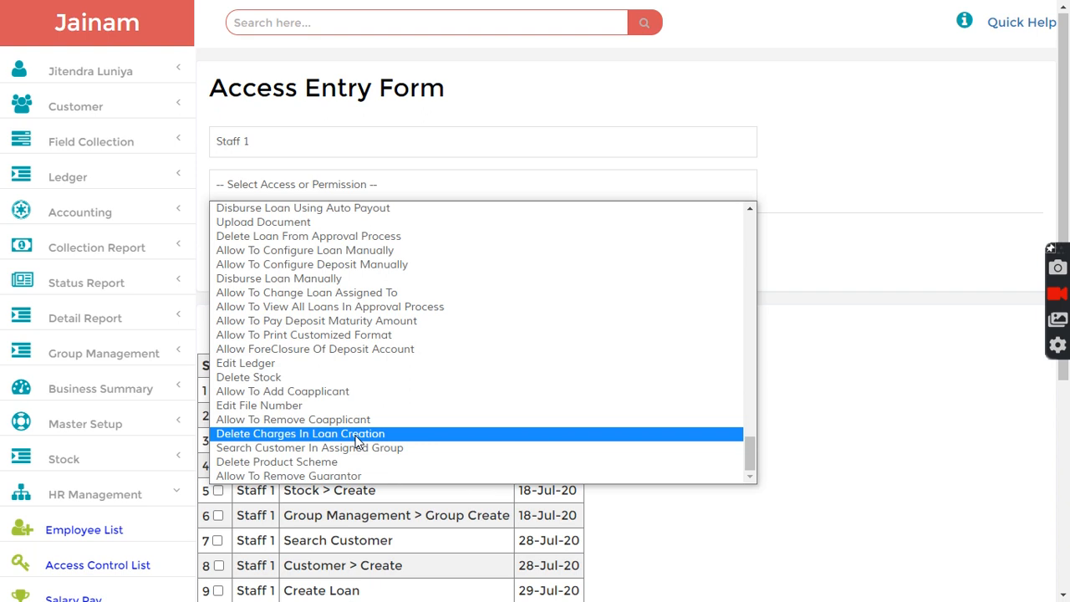
click(839, 306)
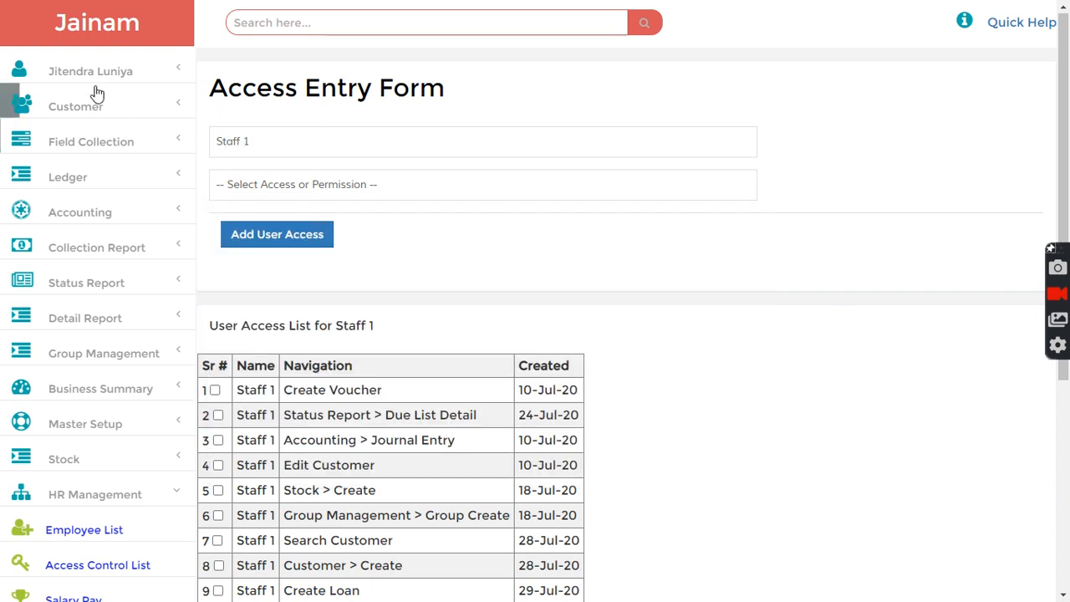
scroll(359, 451, down, 2)
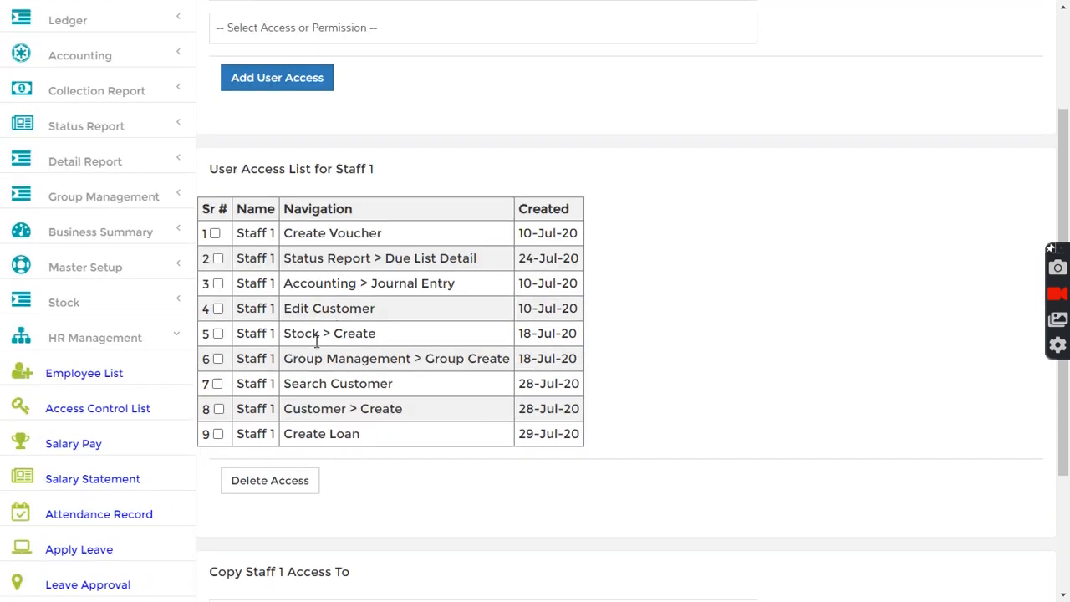
drag(293, 388, 428, 393)
drag(297, 435, 425, 440)
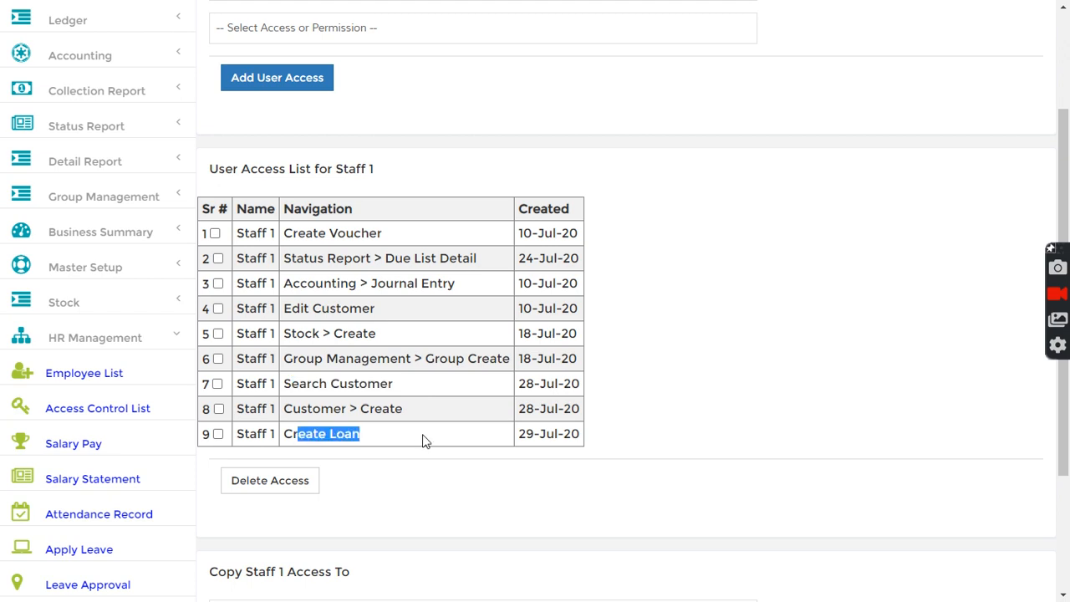
scroll(471, 402, up, 2)
click(79, 73)
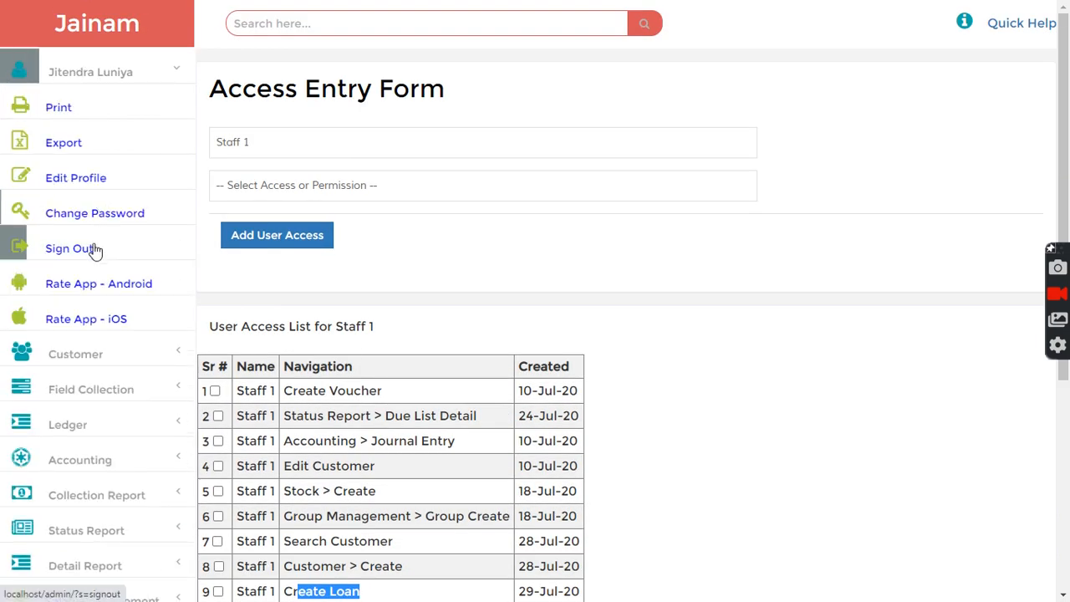
Sign out of the admin account and log in with the saved staff1 credentials
click(76, 255)
drag(421, 214, 319, 205)
text(st)
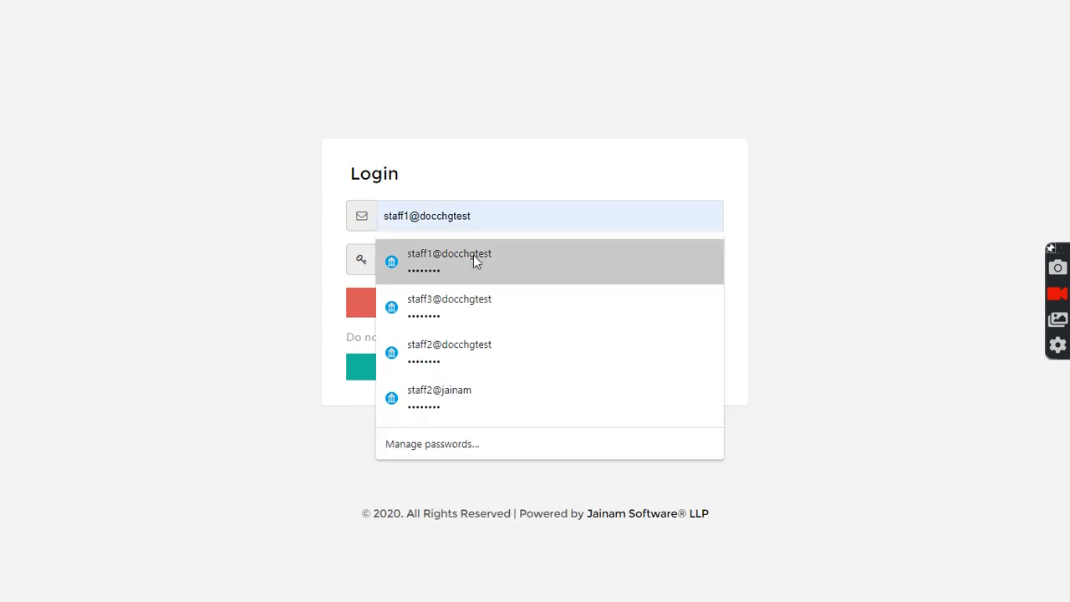
click(447, 219)
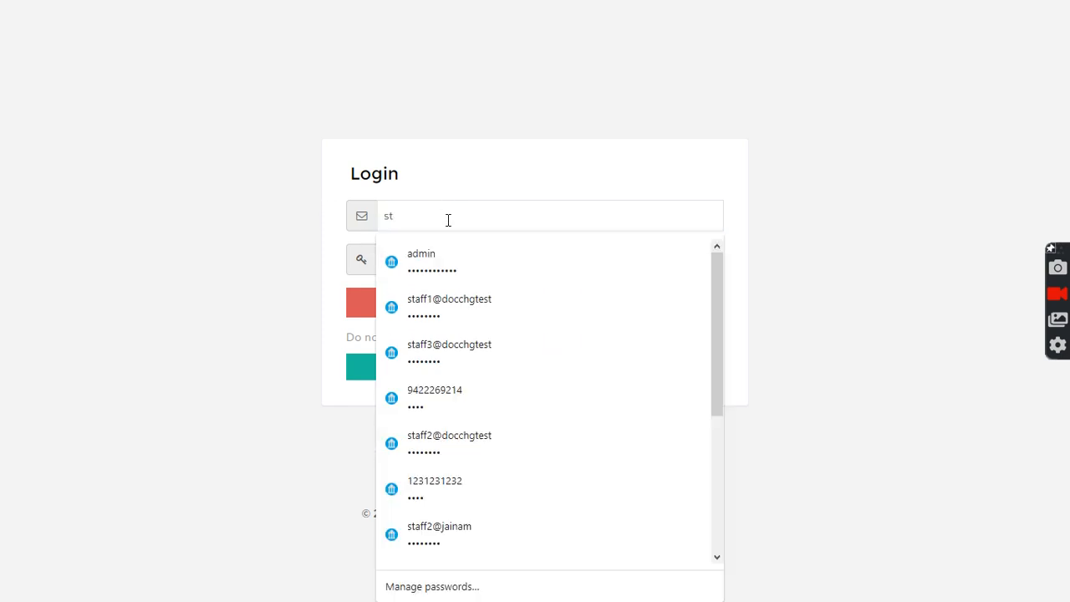
key(BackSpace)
key(BackSpace)
text(st)
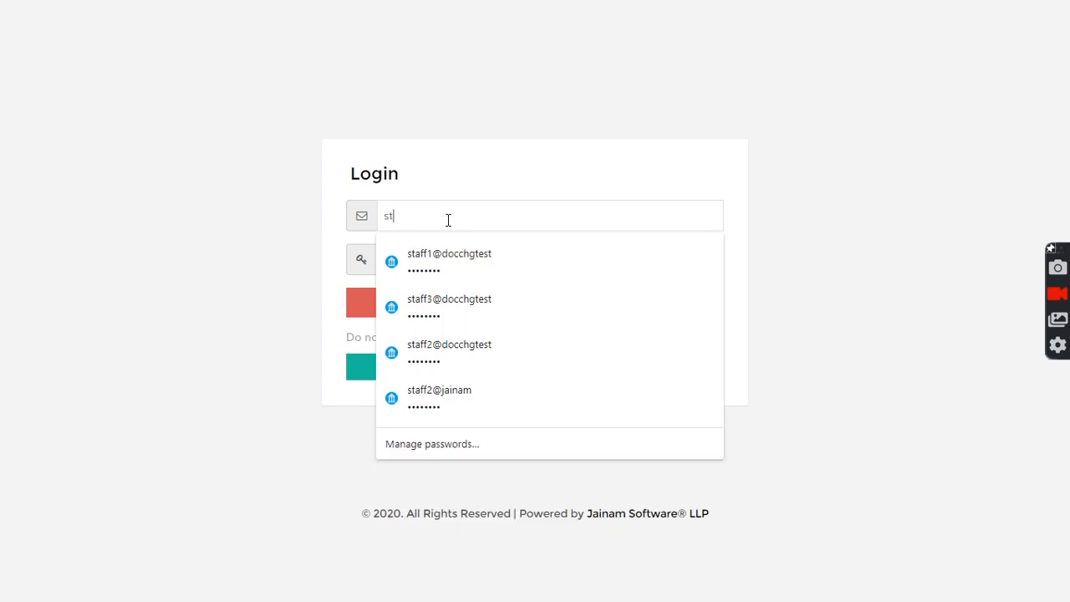
click(462, 266)
click(456, 307)
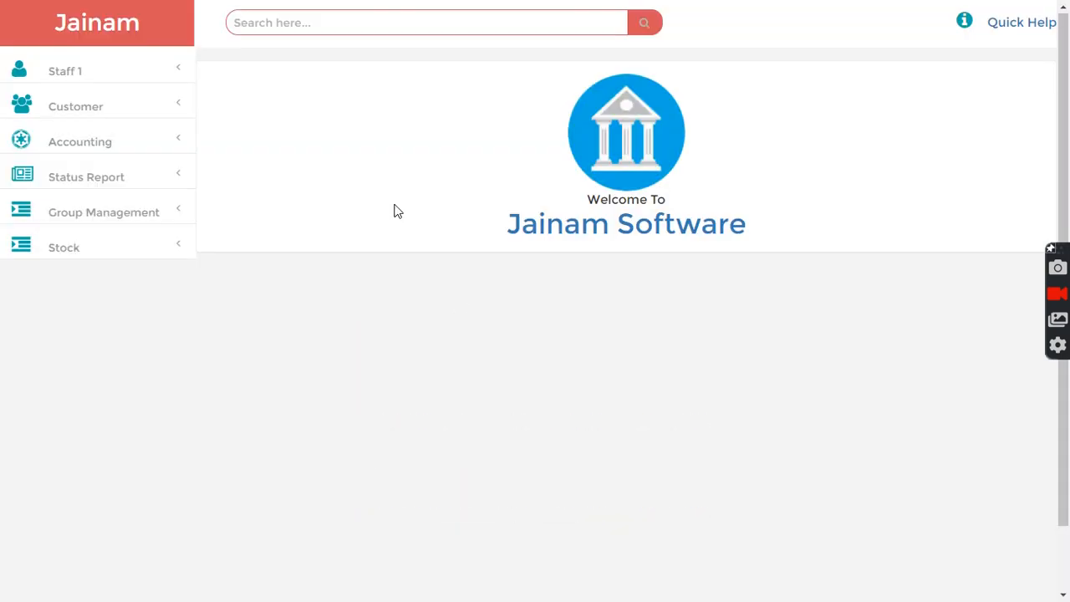
Search for customer 'jiten' and start a new loan entry
click(336, 21)
text(jiten)
key(Return)
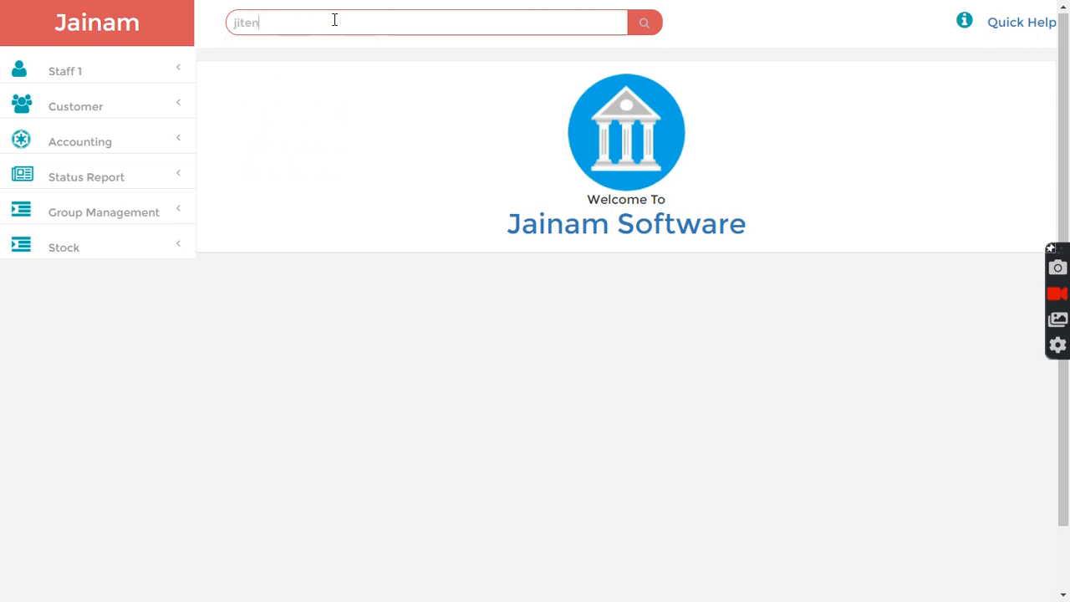
click(364, 353)
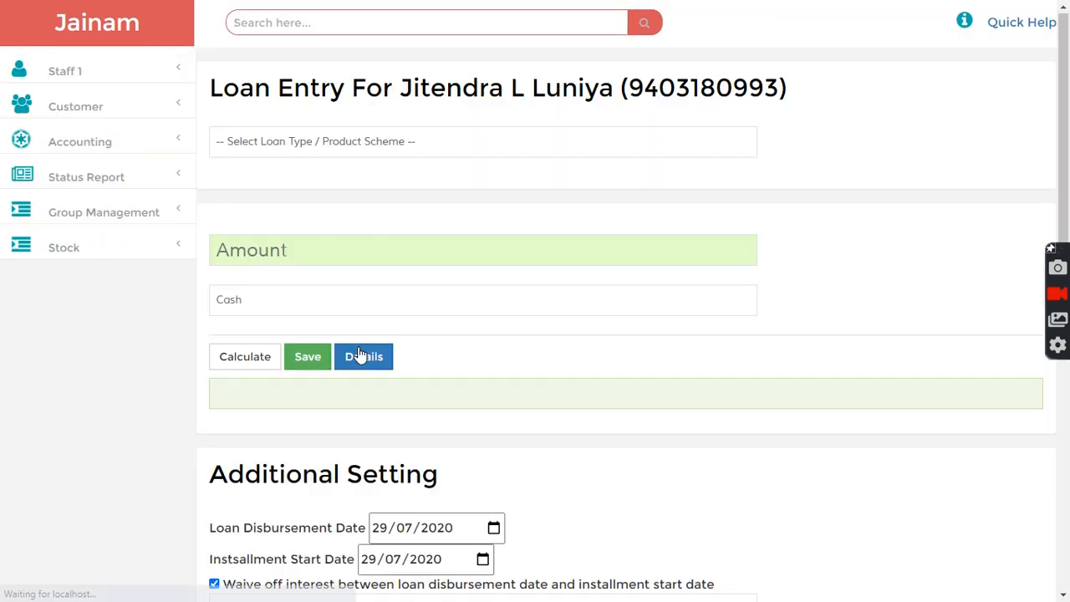
Choose the Jiten scheme with a 10000 amount and review the Document Charges and Processing Fee rows
click(324, 141)
click(256, 221)
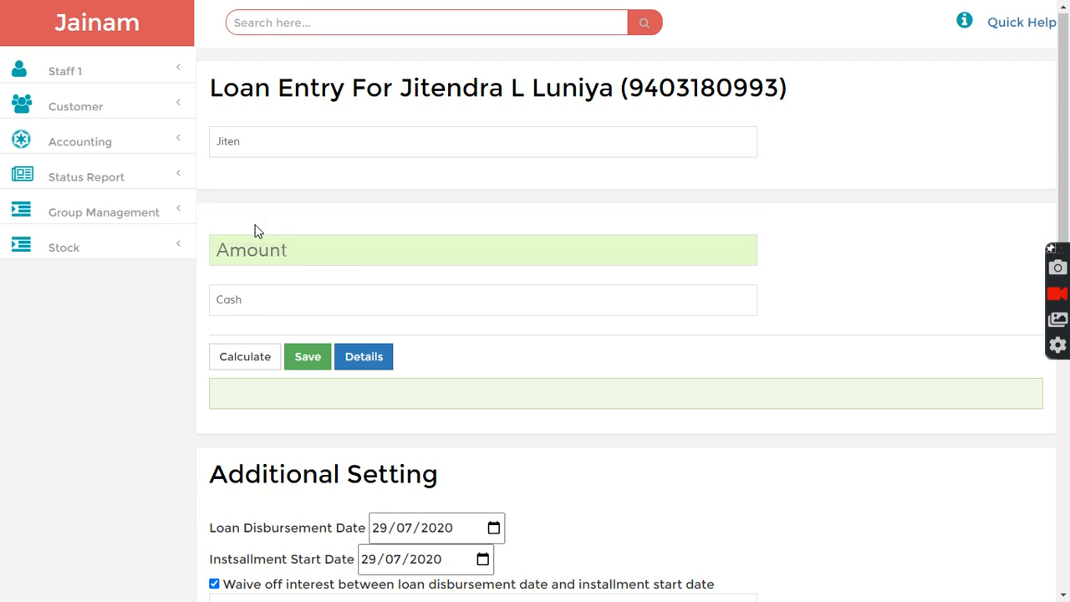
text(10000)
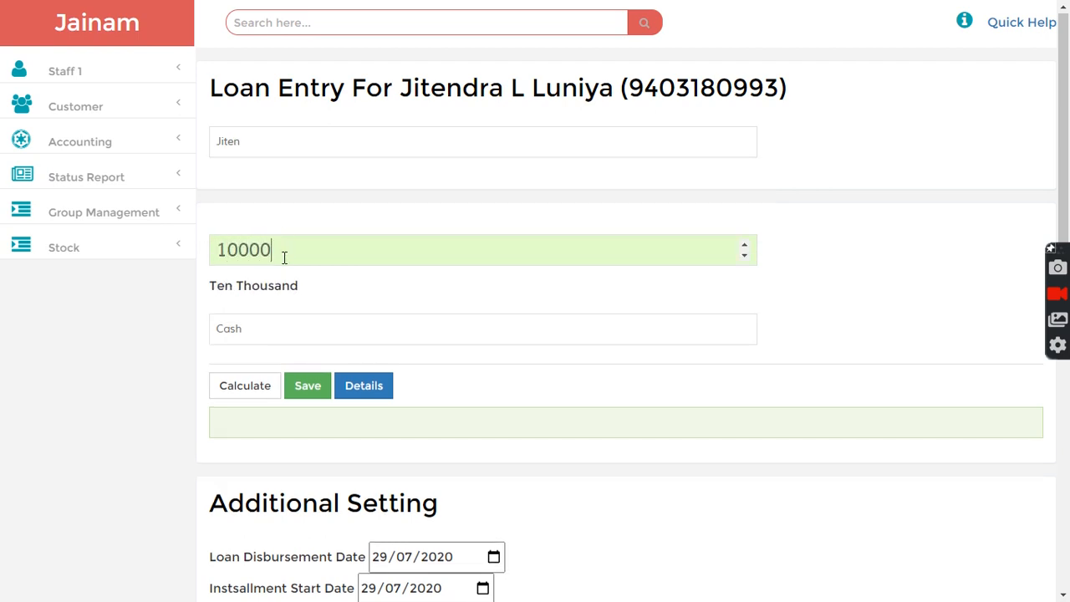
scroll(928, 283, down, 6)
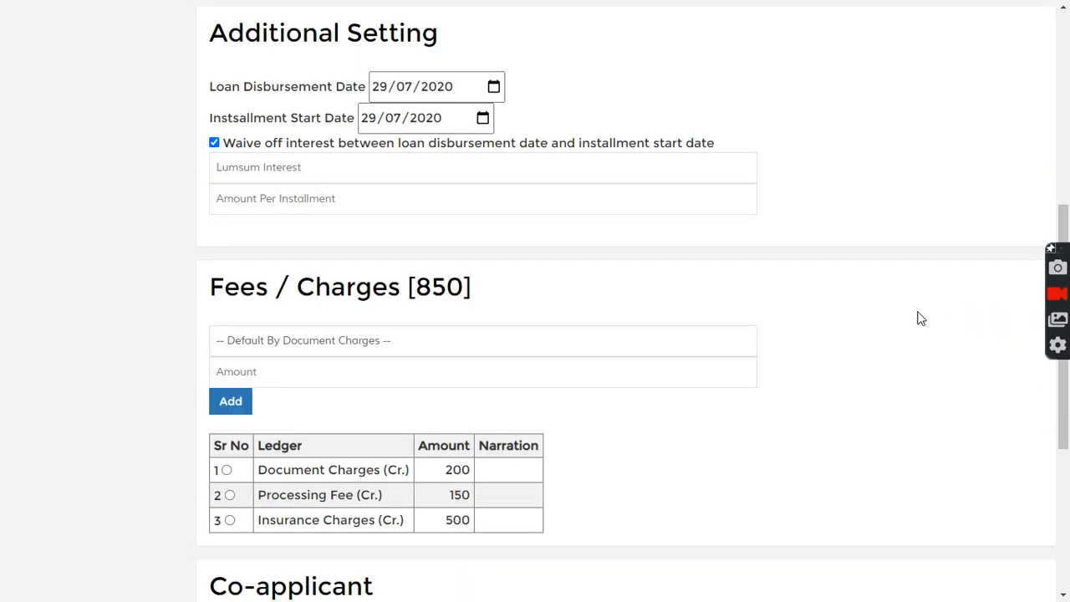
drag(419, 285, 496, 287)
click(496, 287)
scroll(406, 352, down, 1)
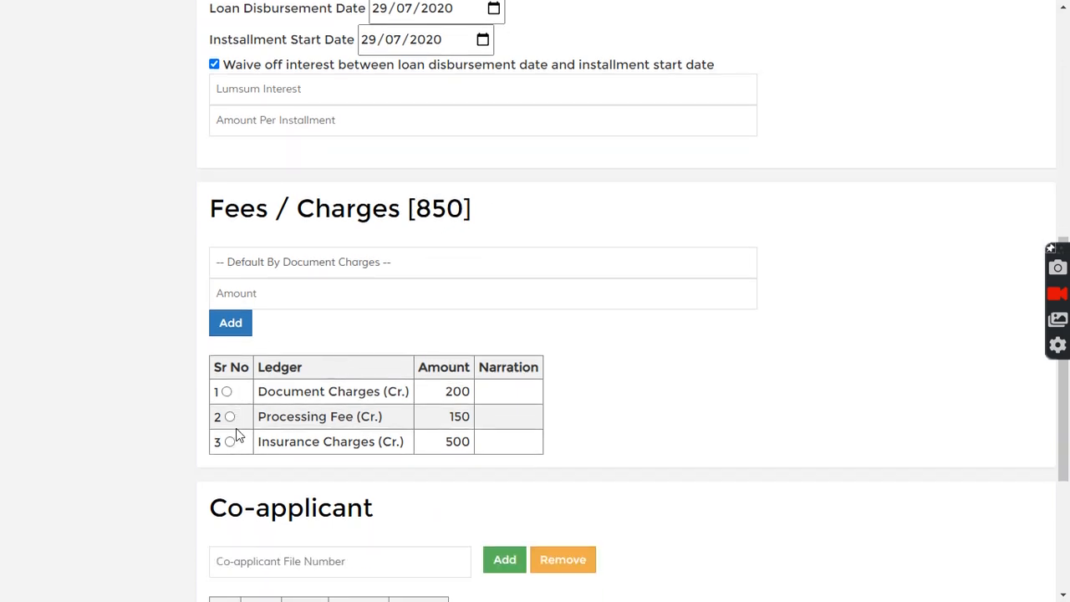
click(229, 417)
drag(331, 393, 503, 415)
click(503, 415)
Add a Registration Charges (Cr.) fee of 200 to the loan's fee list
click(306, 263)
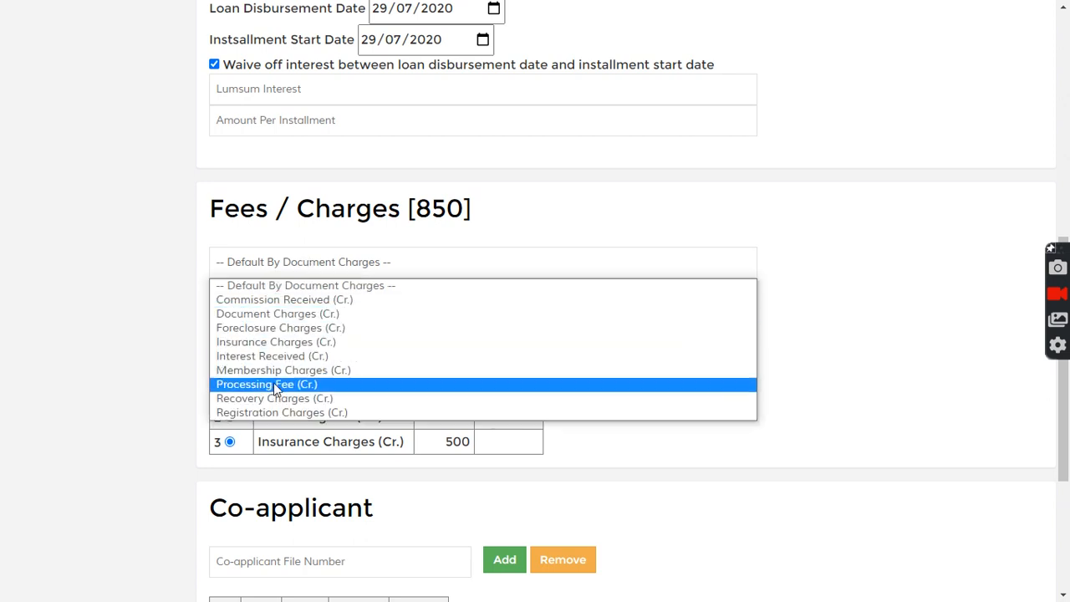
click(503, 471)
drag(298, 423, 374, 416)
click(285, 264)
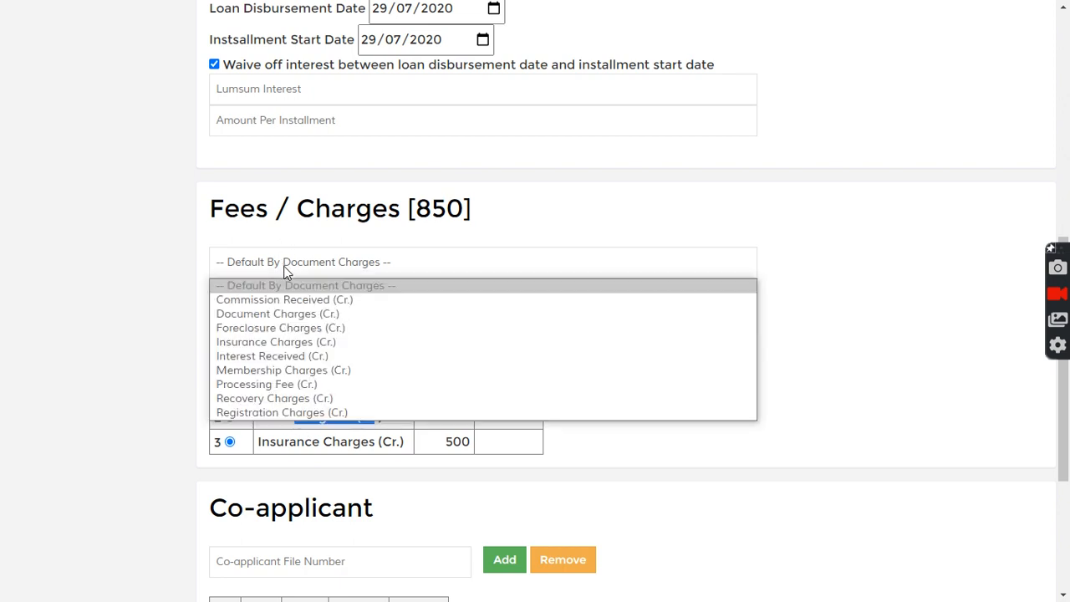
click(260, 414)
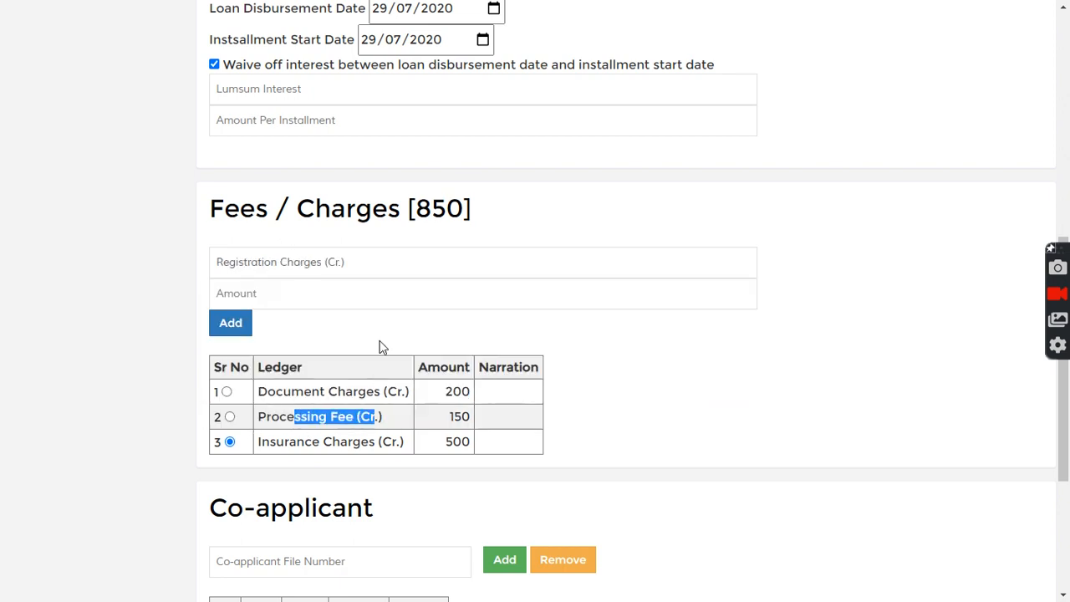
click(272, 291)
text(200)
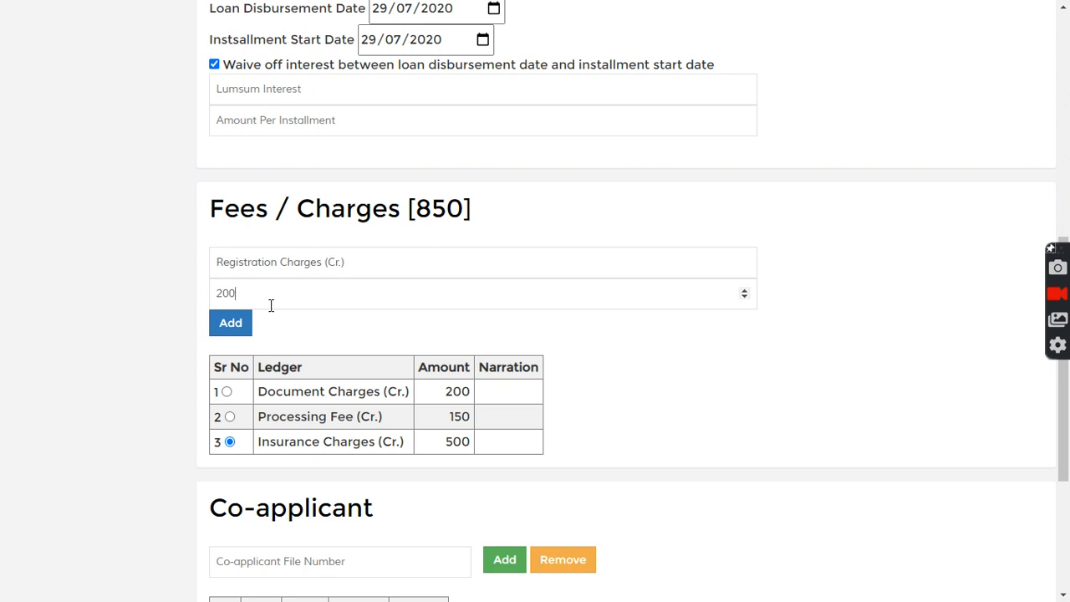
click(230, 326)
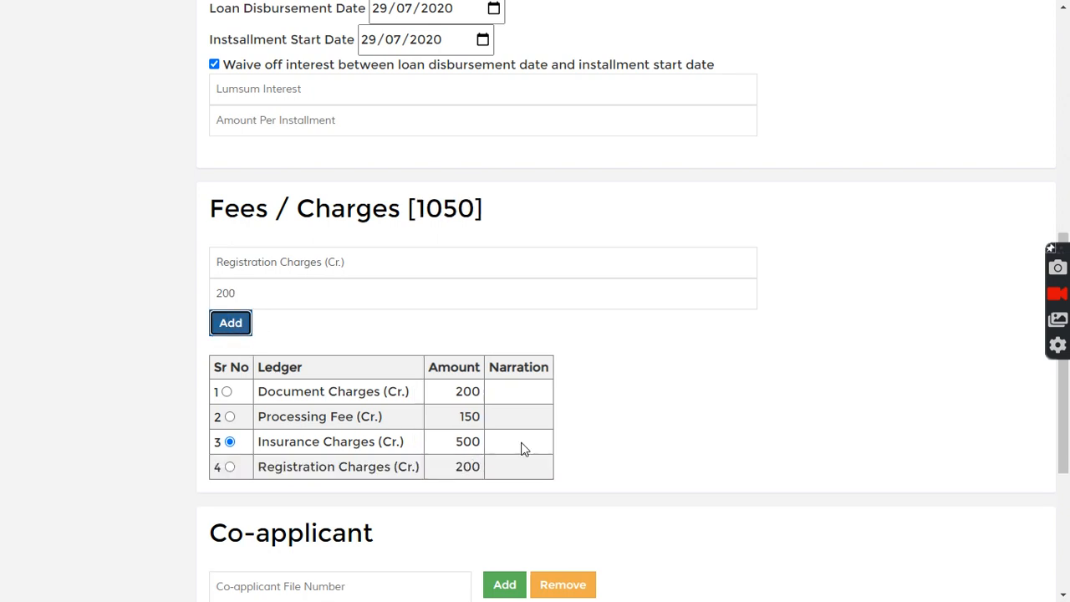
Change the loan amount from 10000 to 100000
scroll(621, 382, up, 7)
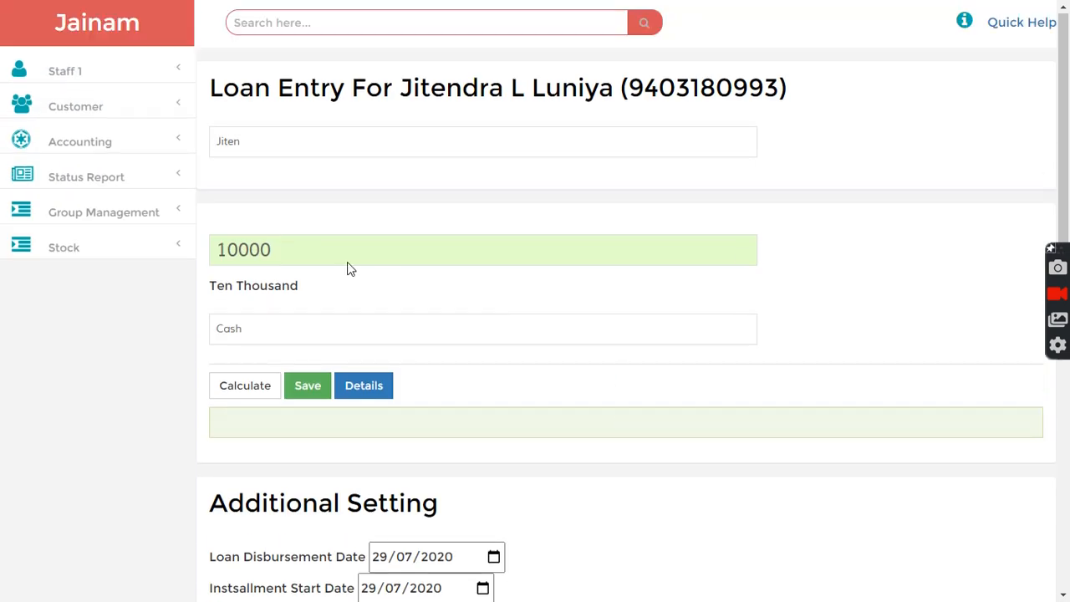
drag(347, 262, 179, 241)
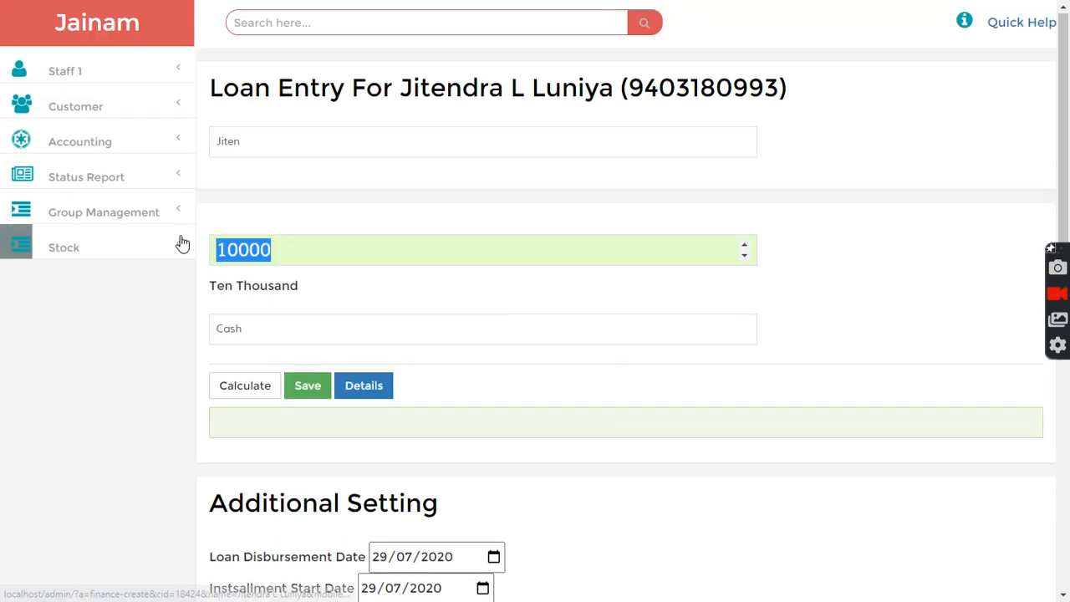
click(841, 297)
scroll(846, 305, down, 6)
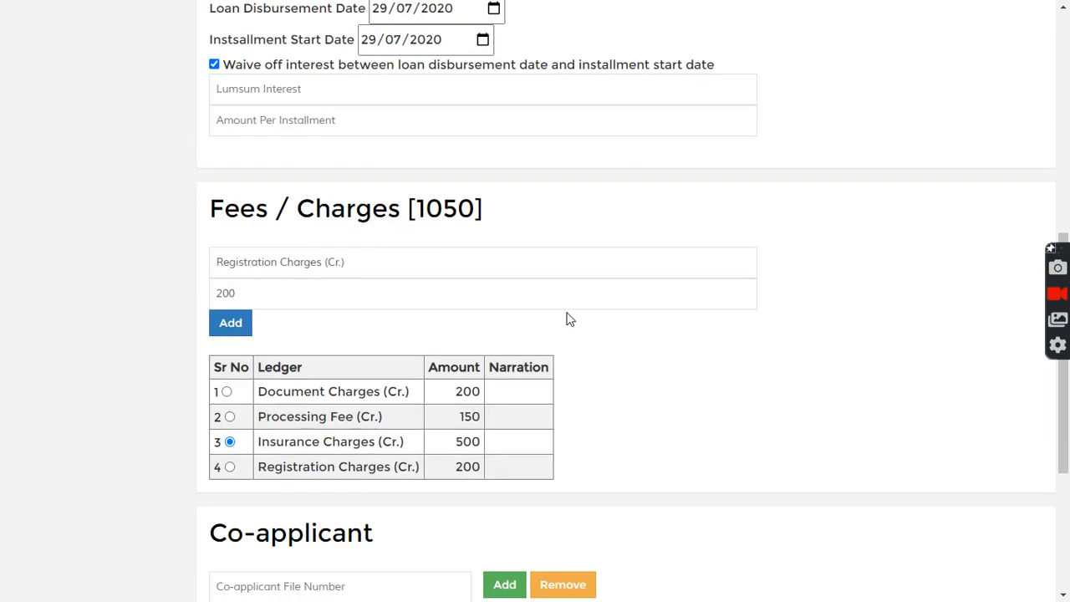
scroll(569, 320, up, 5)
click(278, 93)
text(00000)
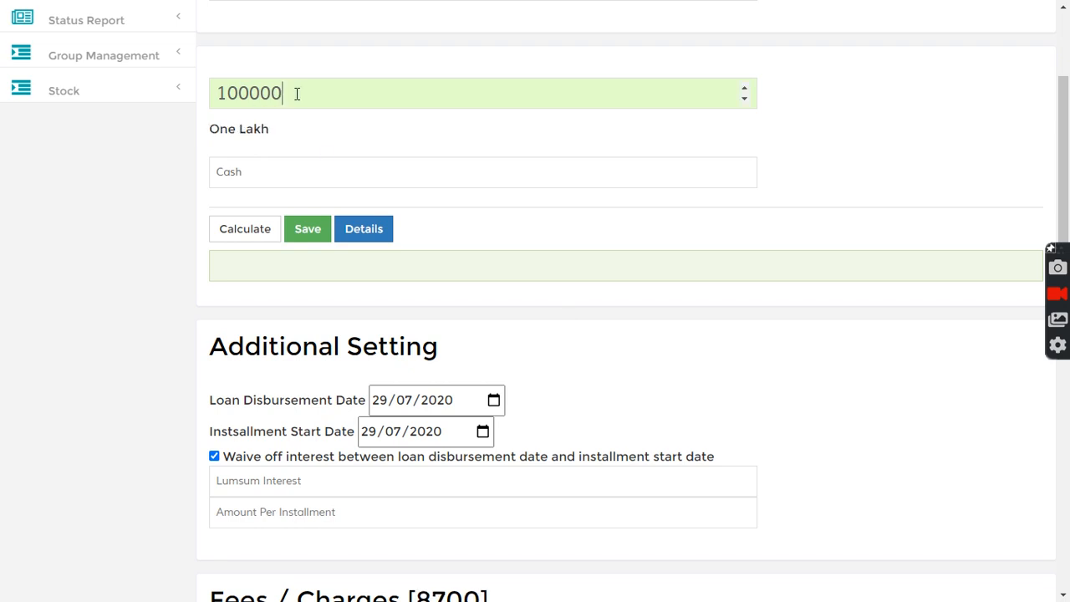
Verify the scaled fees: Document Charges 2,000, Processing Fee 1,500, Registration Charges 200
scroll(783, 180, down, 6)
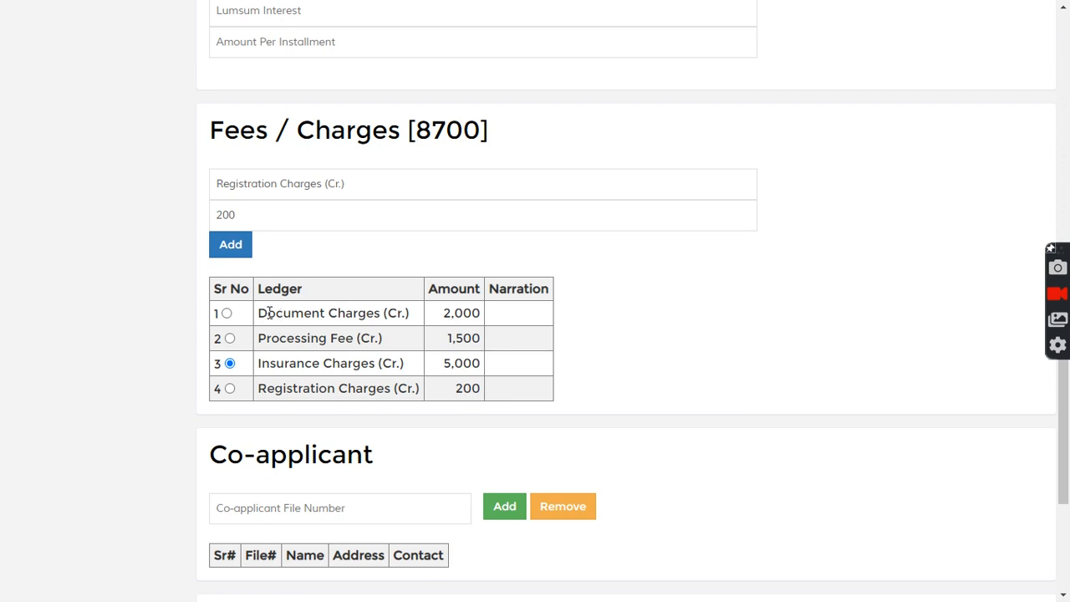
drag(262, 312, 485, 325)
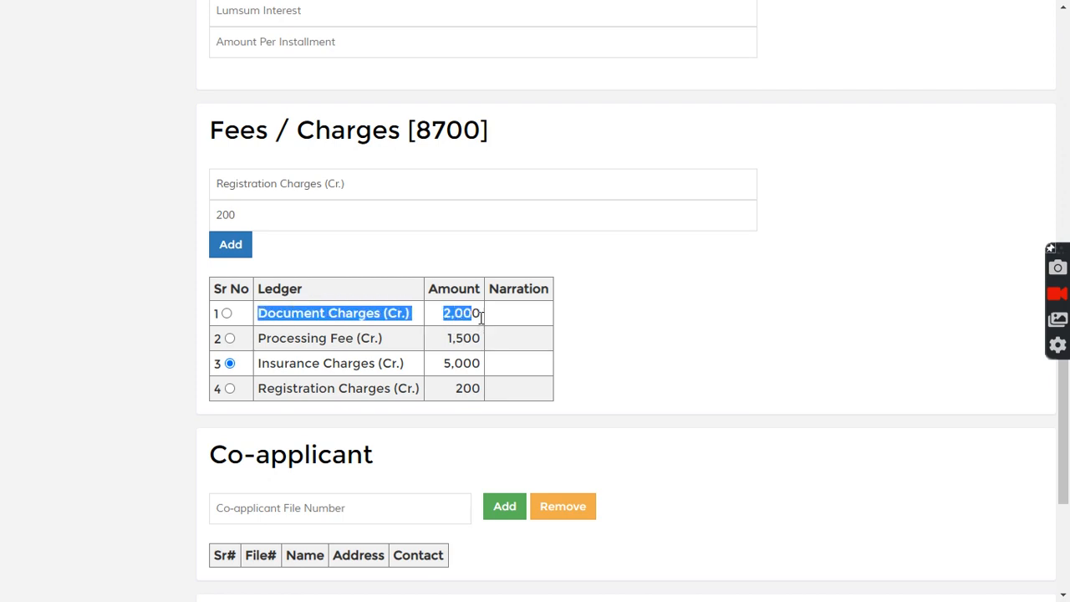
click(444, 322)
drag(272, 334, 428, 377)
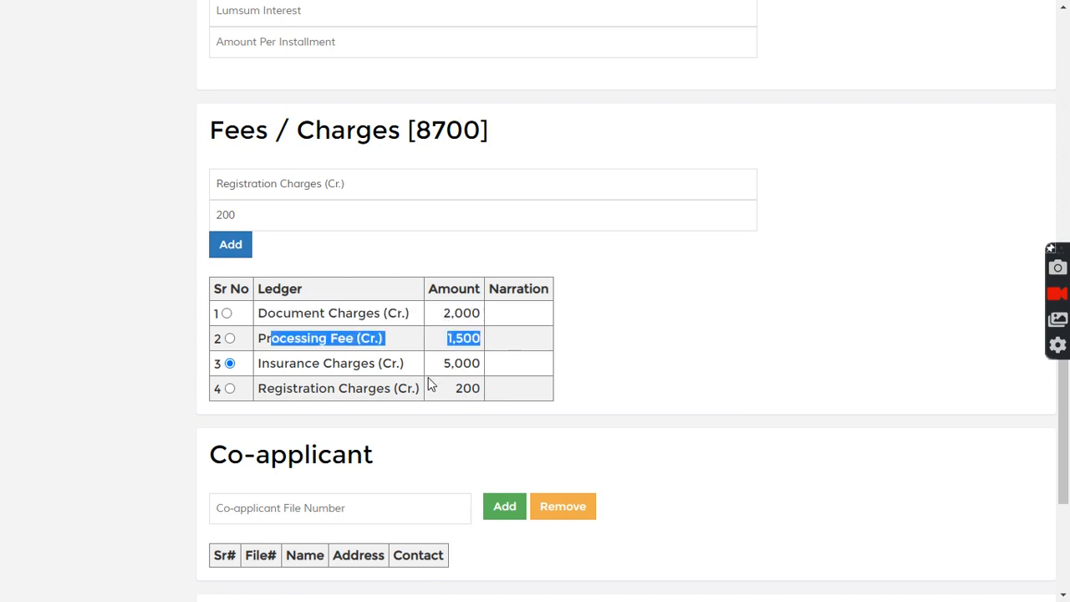
drag(279, 391, 485, 396)
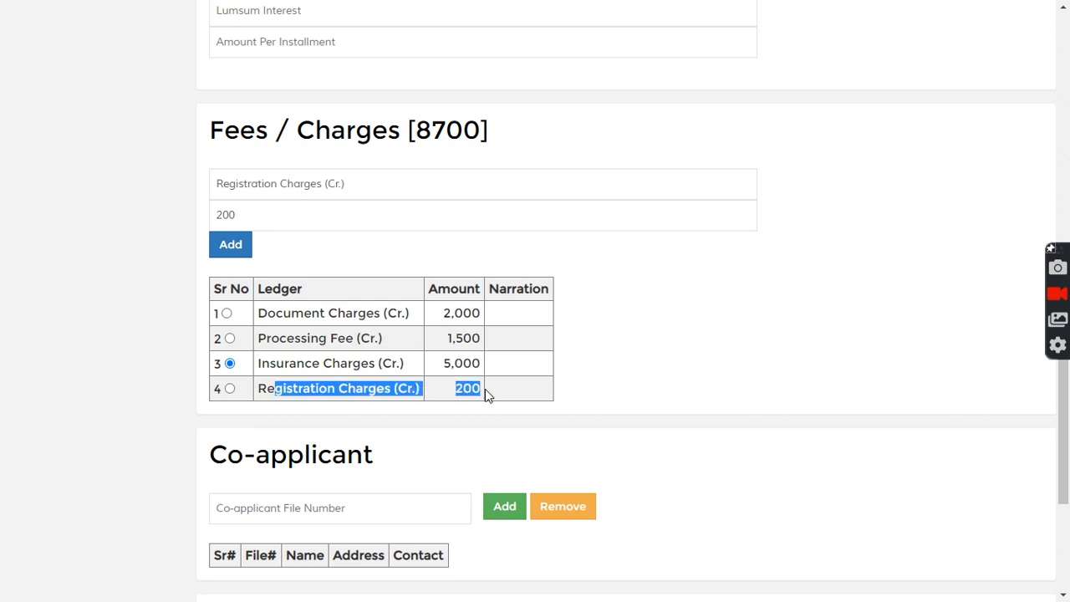
click(500, 387)
double_click(475, 388)
drag(292, 313, 509, 365)
click(507, 364)
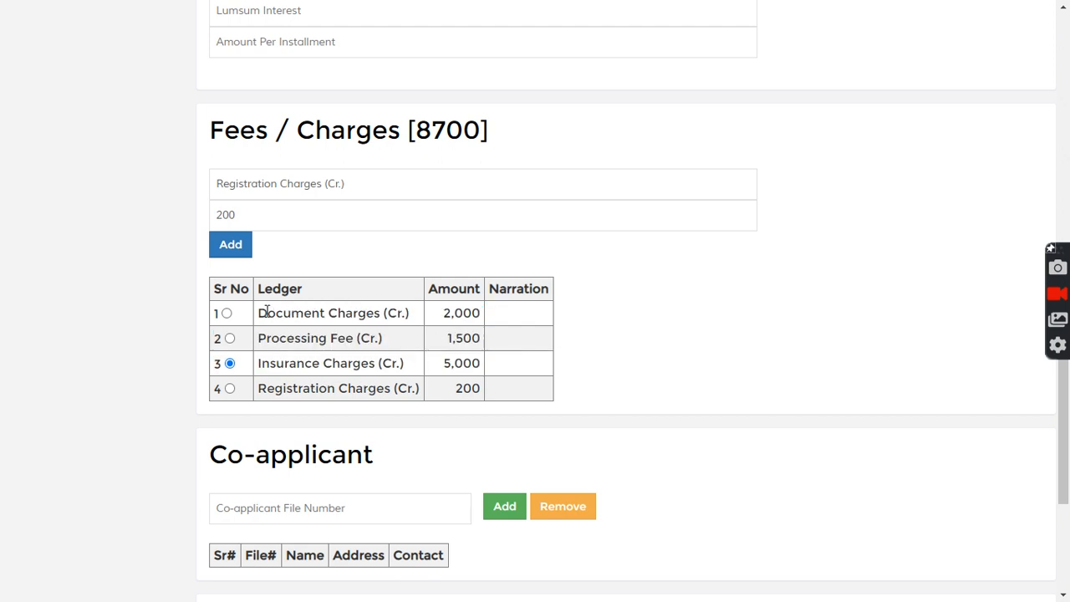
drag(280, 313, 483, 312)
click(482, 318)
scroll(668, 277, up, 8)
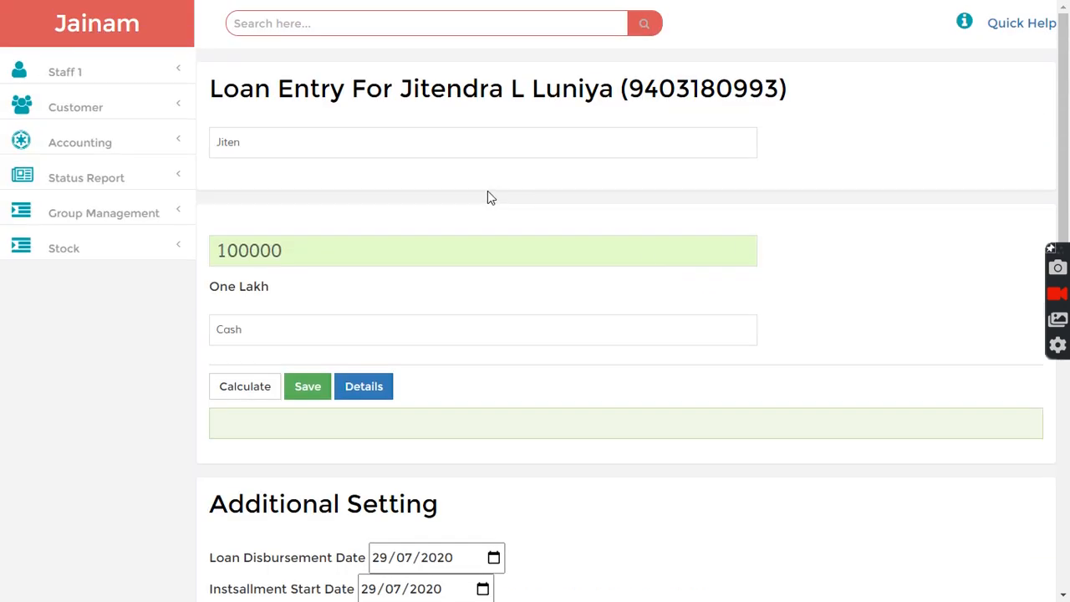
Save the 100000 loan with its 8700 in fees and note the saved loan number 43
click(107, 87)
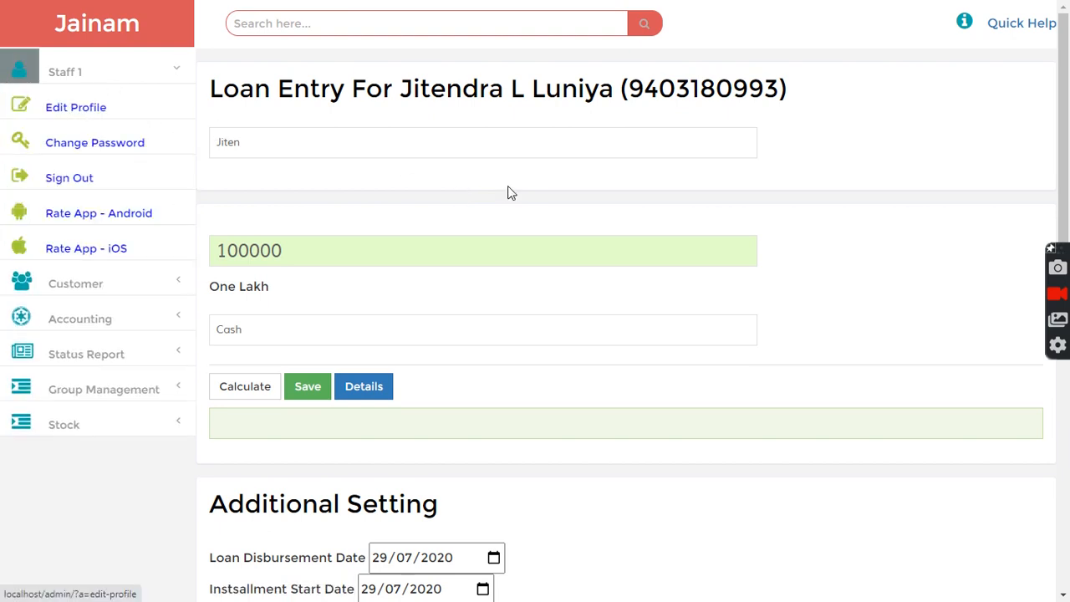
scroll(527, 242, down, 2)
scroll(540, 276, down, 1)
click(308, 155)
drag(245, 189, 347, 191)
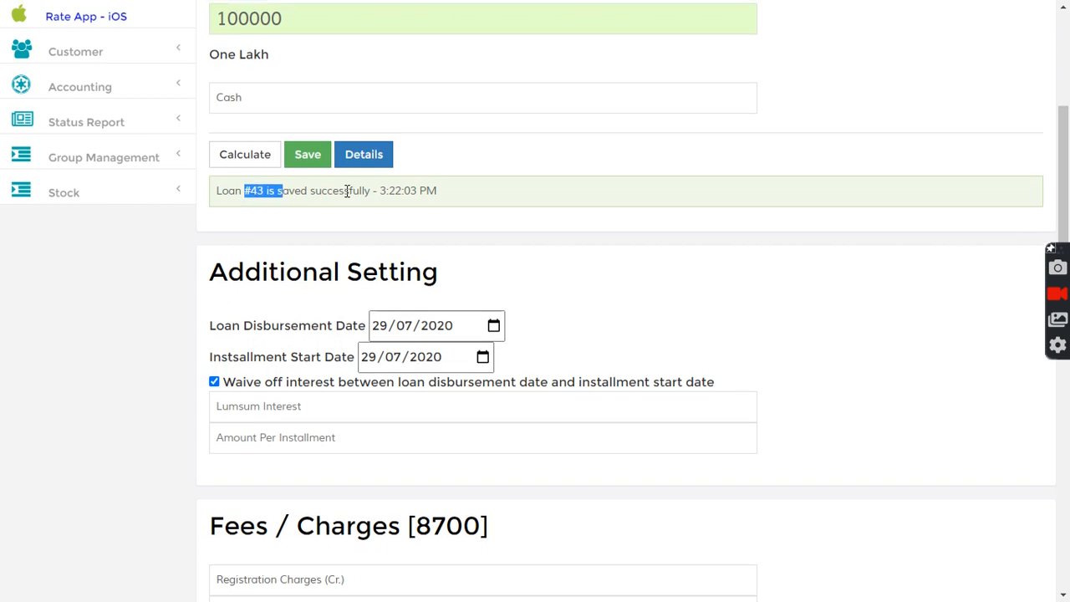
scroll(347, 191, up, 3)
Search for loan 43 repeatedly as Staff 1; each search returns only a blank page
click(298, 24)
text(4)
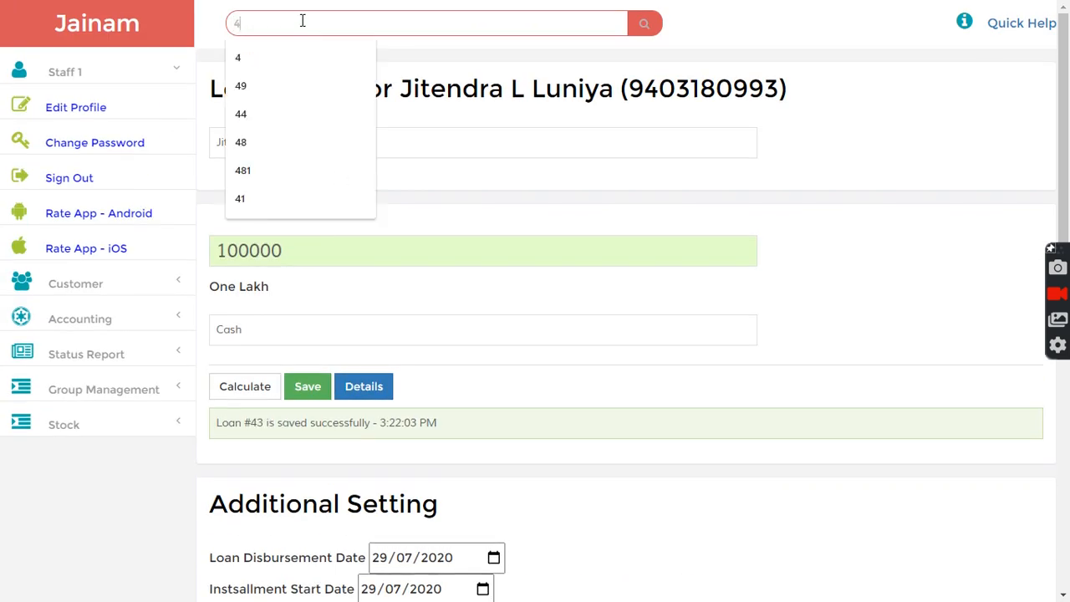
text(3)
click(645, 23)
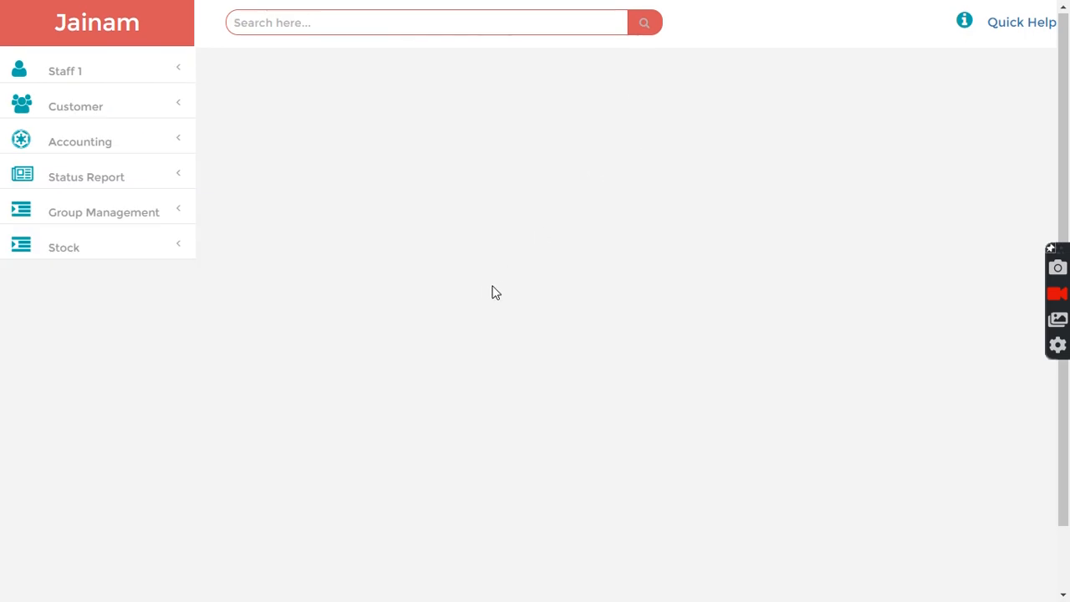
click(294, 22)
text(43)
click(641, 27)
click(442, 19)
text(43)
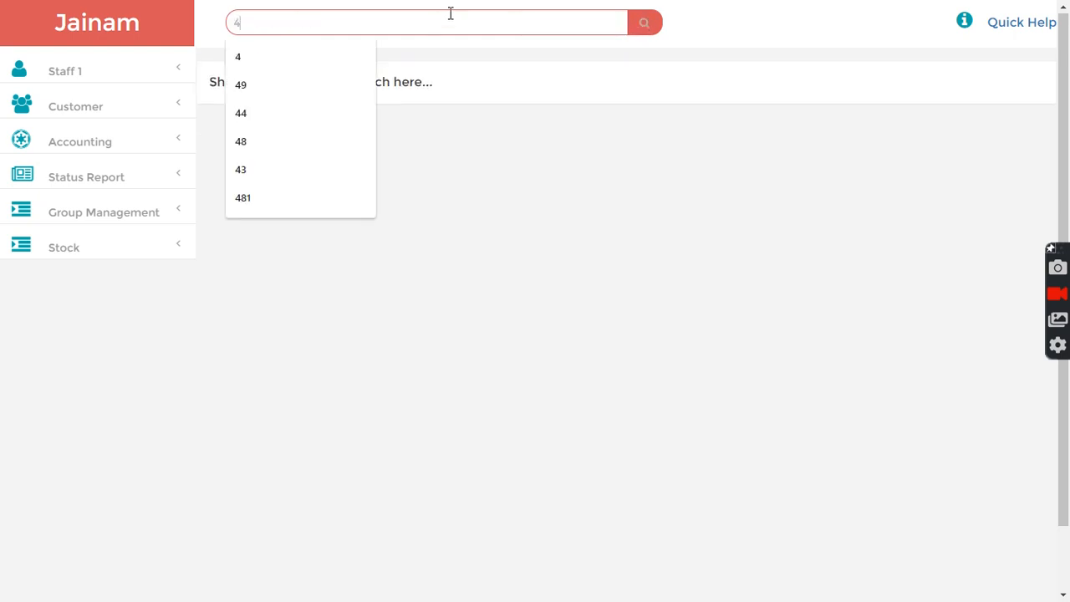
click(642, 30)
click(95, 79)
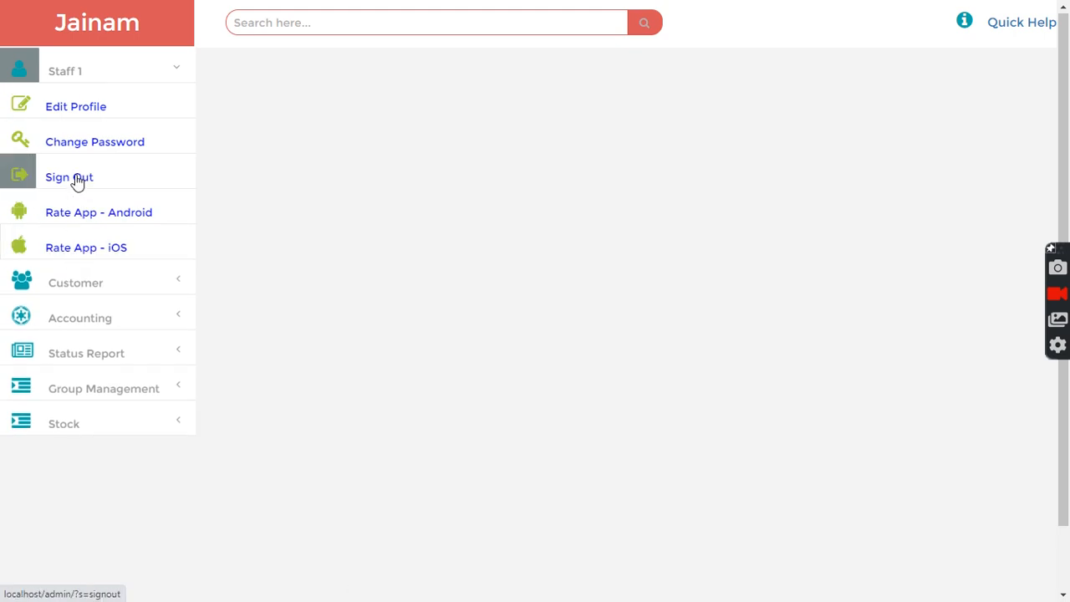
Sign out of Staff 1 and log in with the saved administrator credentials
click(75, 177)
click(503, 222)
text(ad)
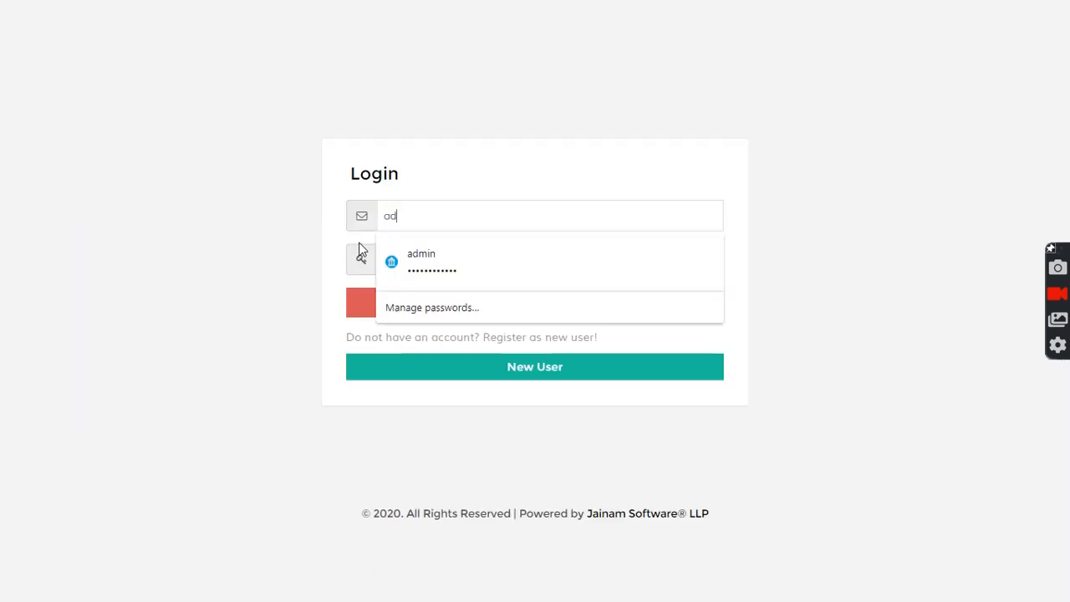
click(410, 261)
click(439, 309)
Look up Loan #43 as admin: 100,000 principal plus 25,000 interest over 5 installments
click(304, 31)
text(43)
click(643, 29)
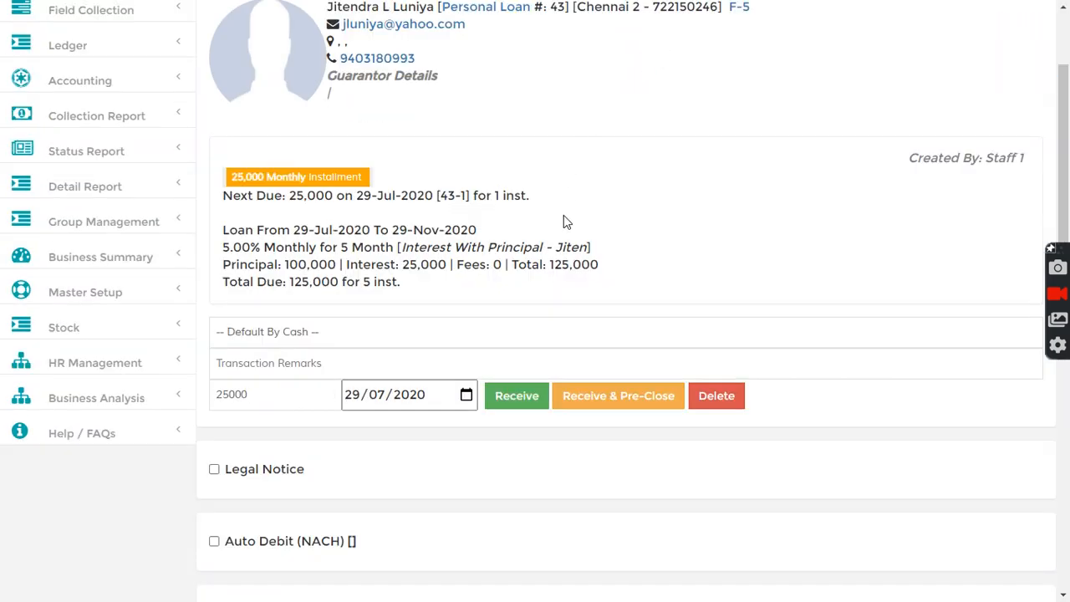
Show Loan #43's transaction statement and check the 8,700 charges debit
scroll(566, 230, down, 5)
click(276, 357)
scroll(463, 330, down, 3)
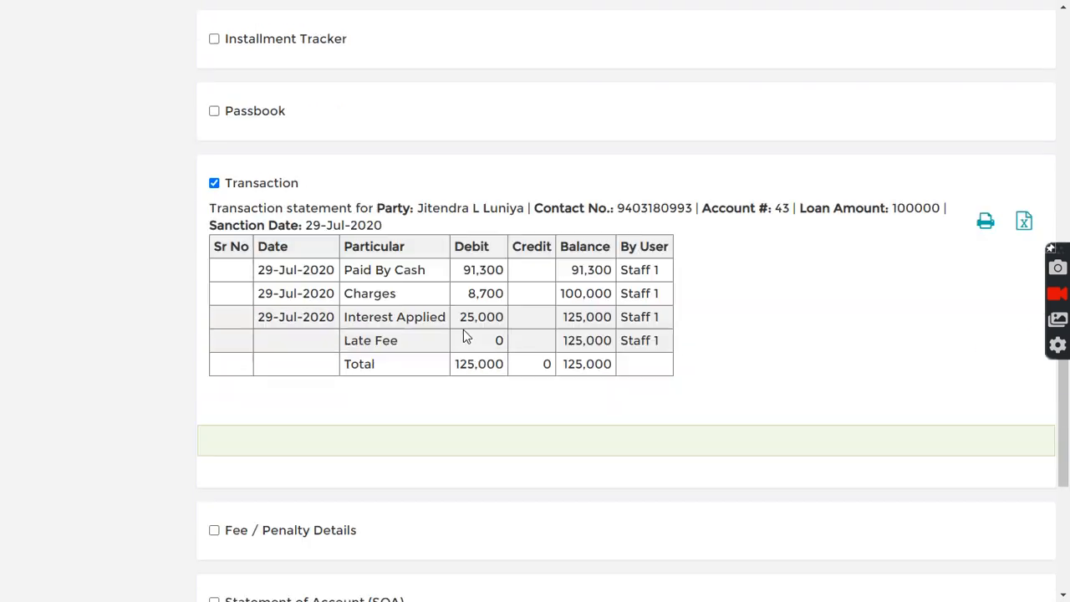
double_click(471, 229)
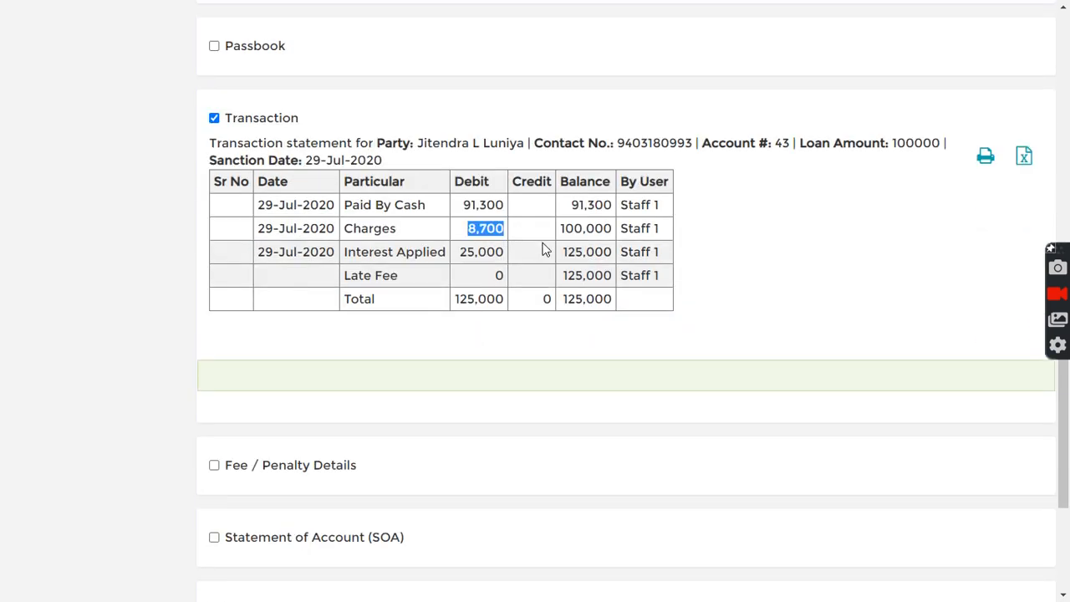
scroll(562, 249, up, 10)
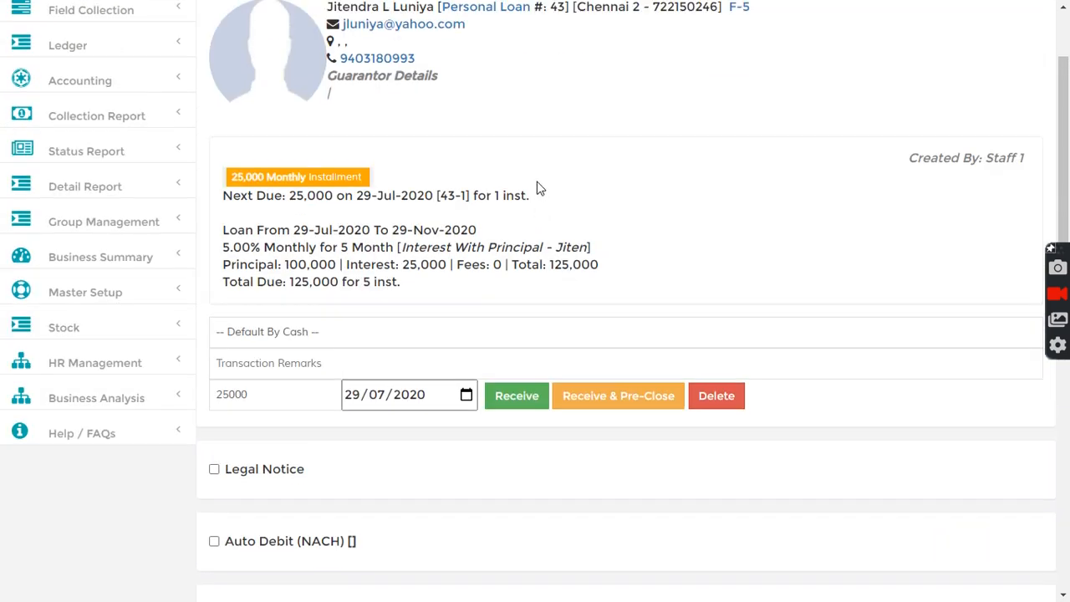
scroll(552, 200, down, 9)
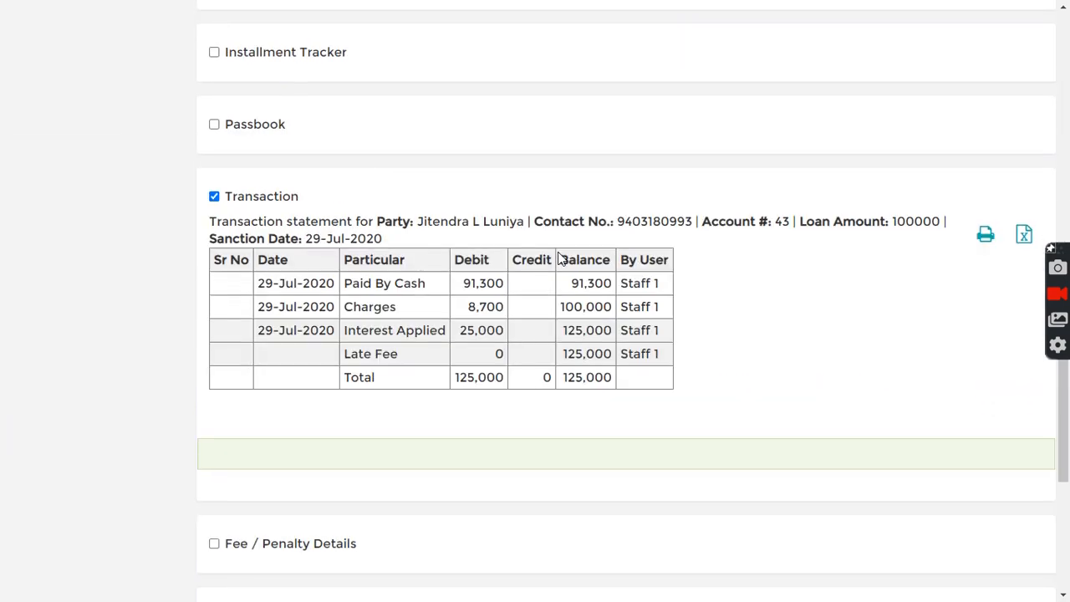
scroll(559, 258, down, 3)
scroll(411, 368, down, 1)
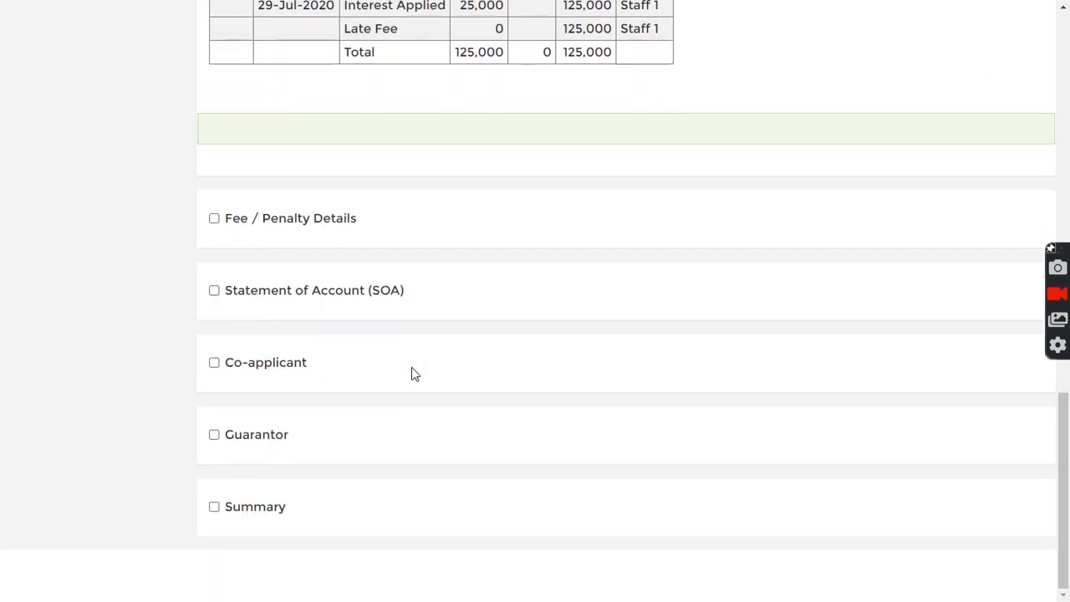
scroll(413, 367, up, 7)
scroll(413, 367, down, 7)
Review the ledger summary's Document and Insurance charge rows, hide it, and return home
click(250, 508)
scroll(354, 490, down, 2)
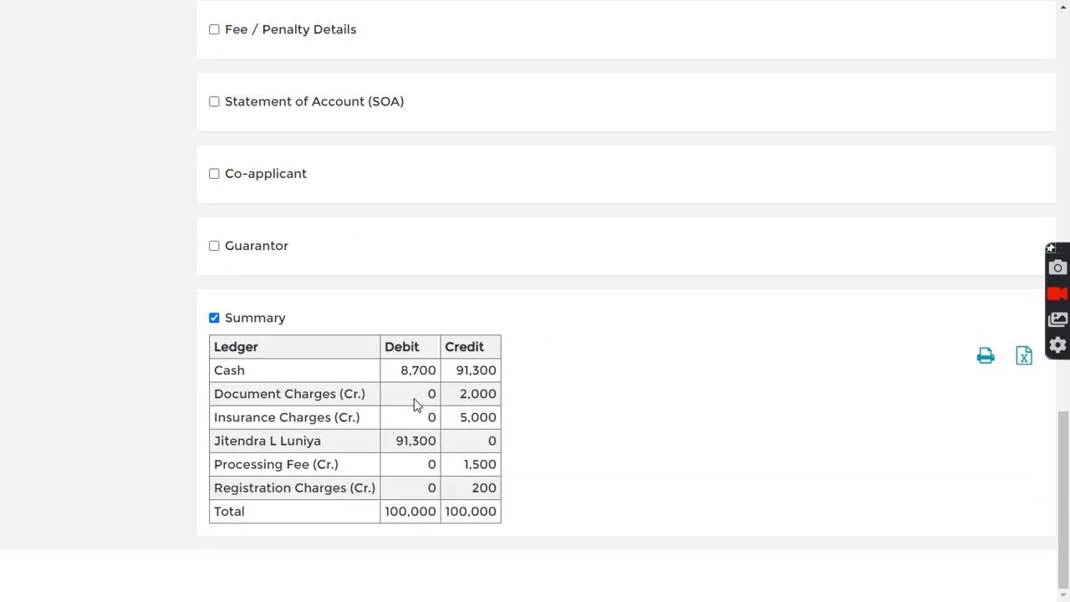
drag(223, 393, 489, 395)
drag(268, 418, 368, 415)
drag(459, 416, 528, 421)
click(456, 477)
drag(309, 415, 336, 412)
click(234, 318)
click(236, 319)
scroll(518, 349, up, 15)
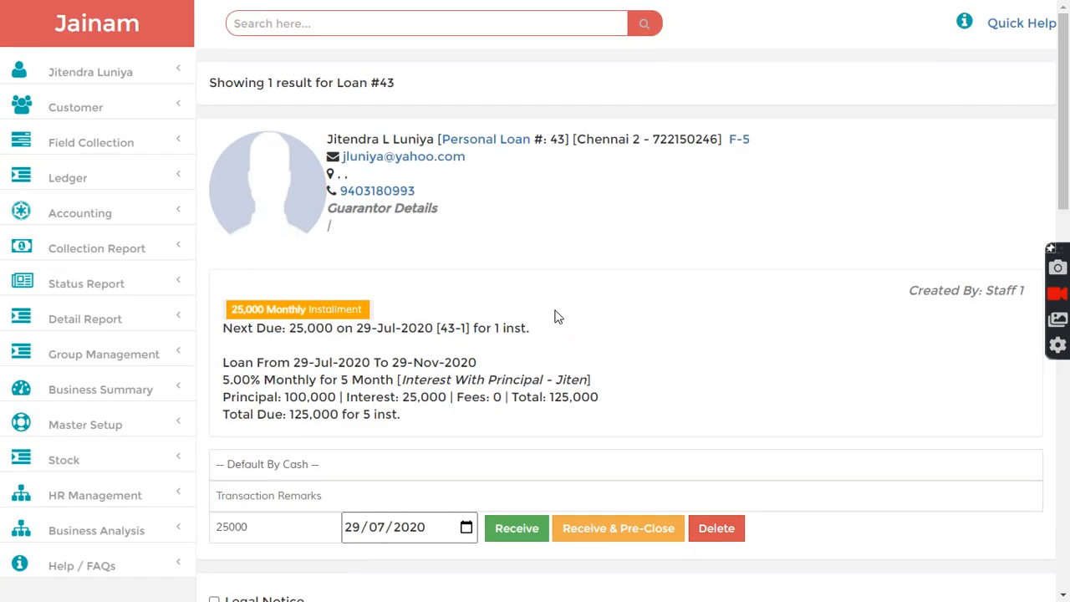
click(94, 27)
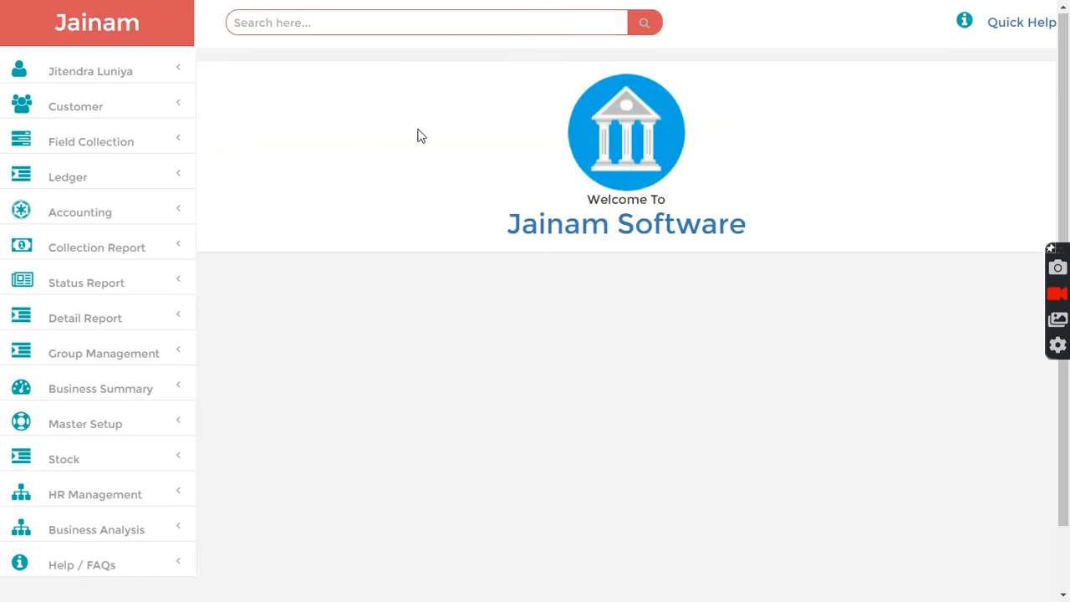